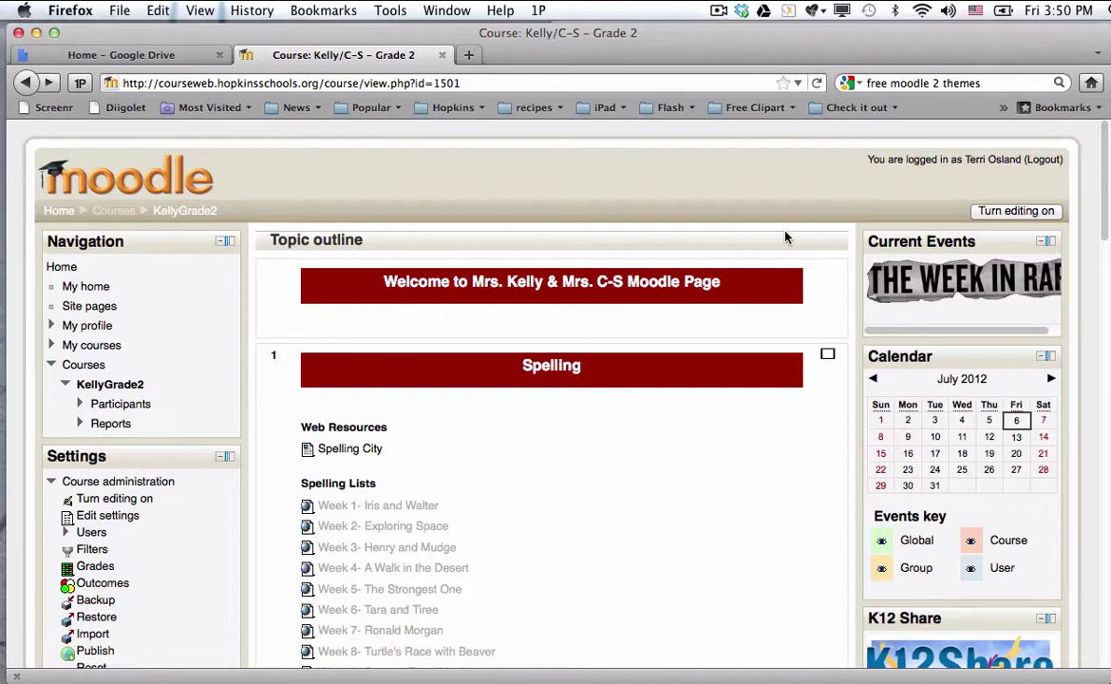
# Open the Spelling Homework for the Week of April 9, 2012 assignment in the course's Homework Alternatives topic.
pyautogui.scroll(-1, 786, 237)
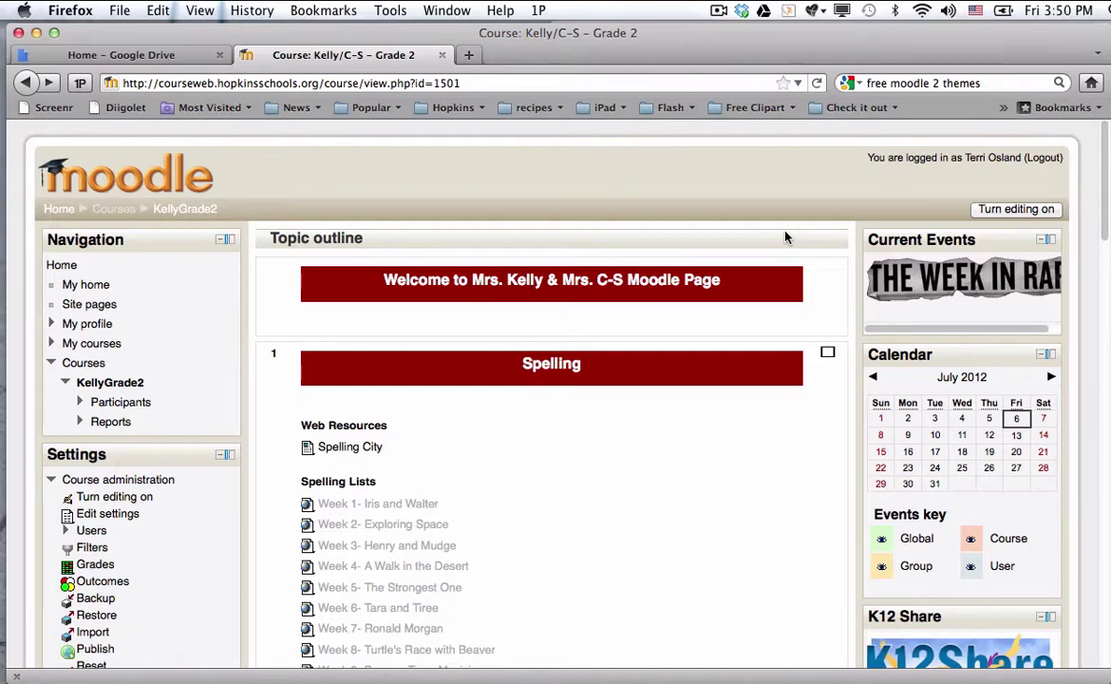
pyautogui.scroll(-2, 785, 236)
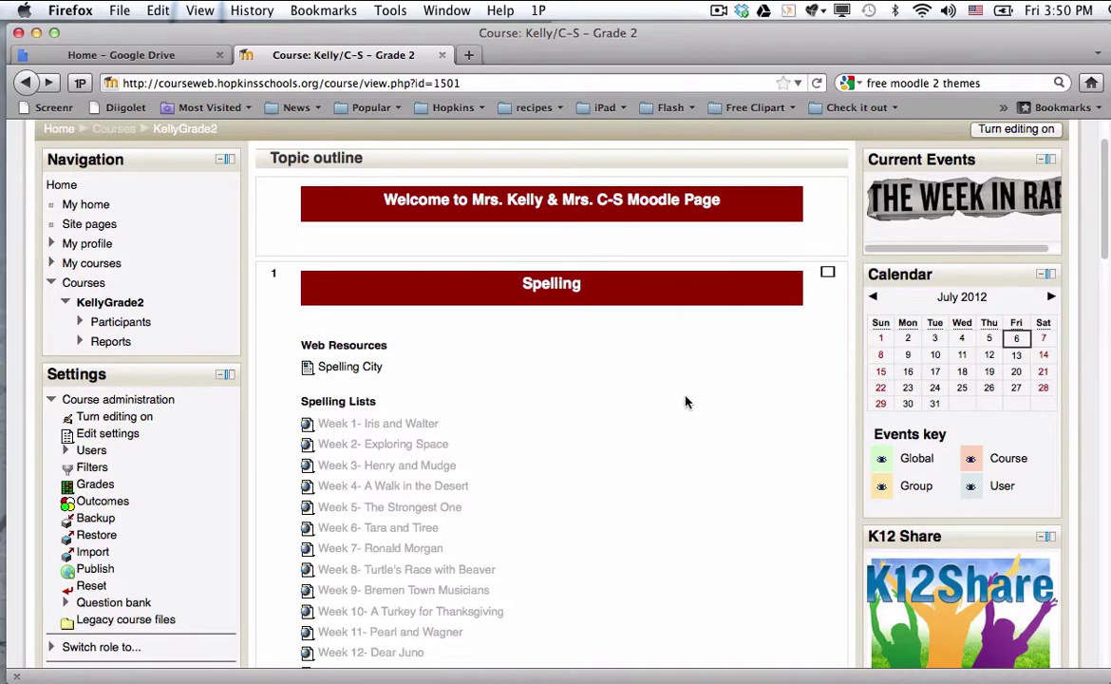
pyautogui.scroll(-15, 686, 402)
pyautogui.scroll(-15, 686, 402)
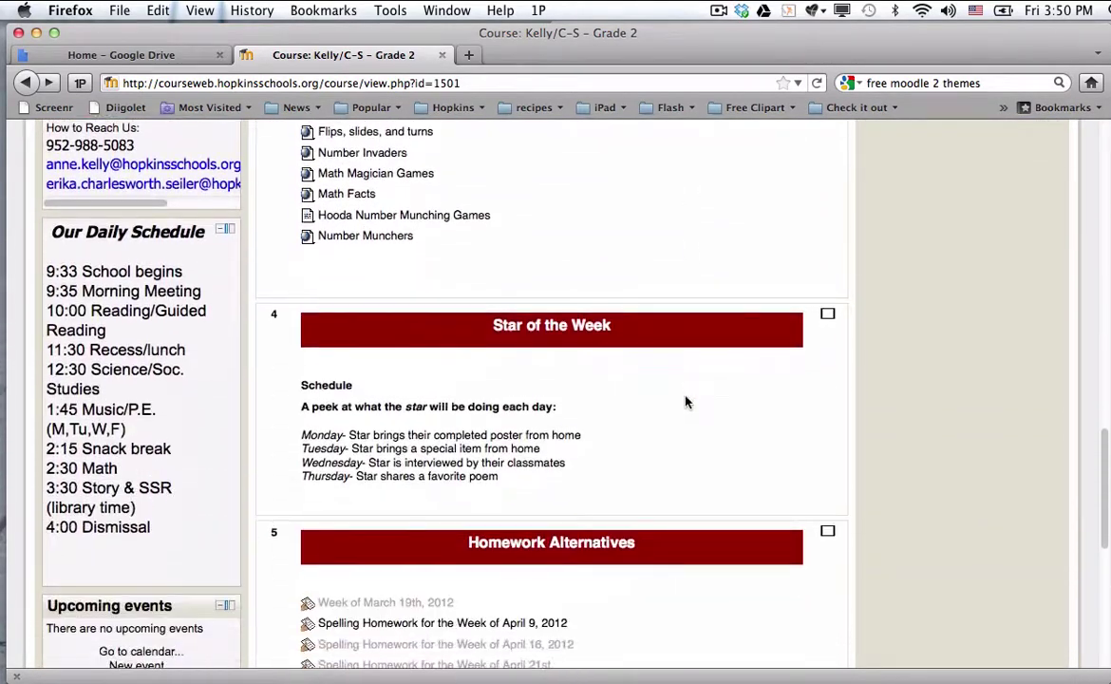
pyautogui.scroll(-5, 686, 402)
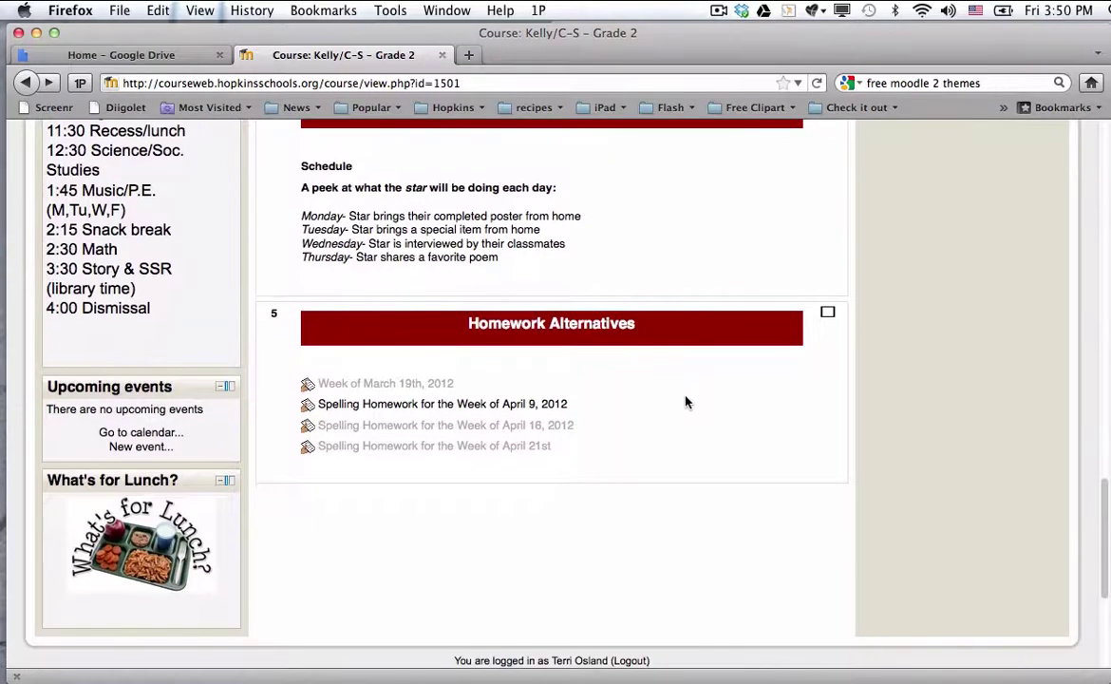
pyautogui.click(552, 411)
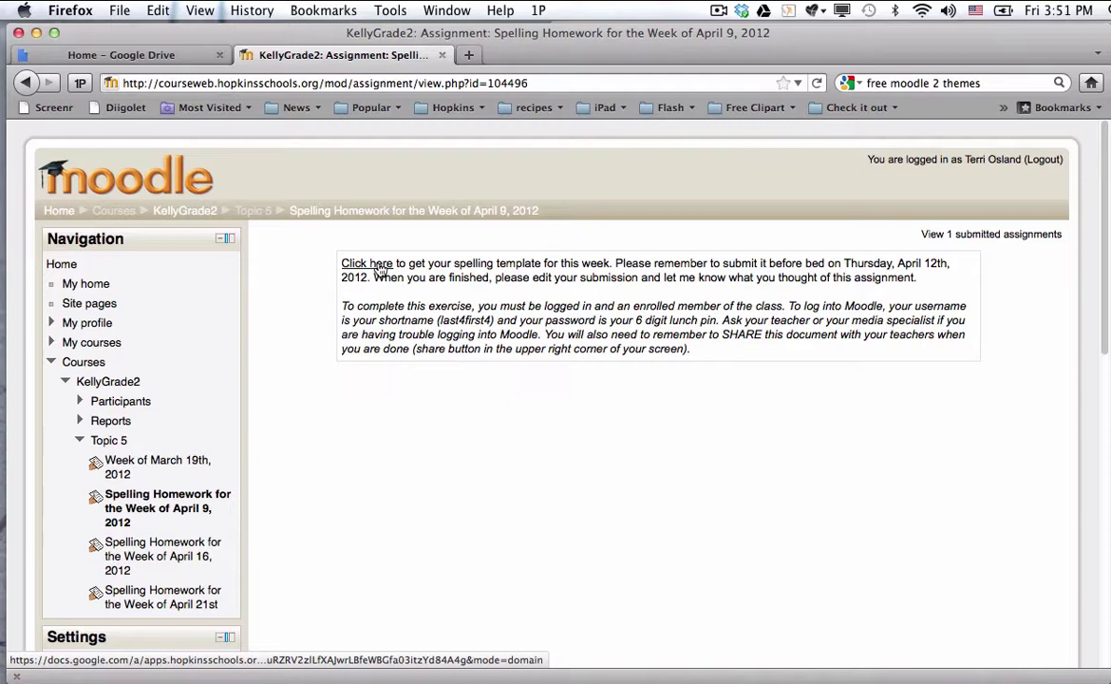
# Preview the spelling template linked in the assignment and review the Antonym Synonym (GW Grade 2) worksheet document.
pyautogui.click(379, 269)
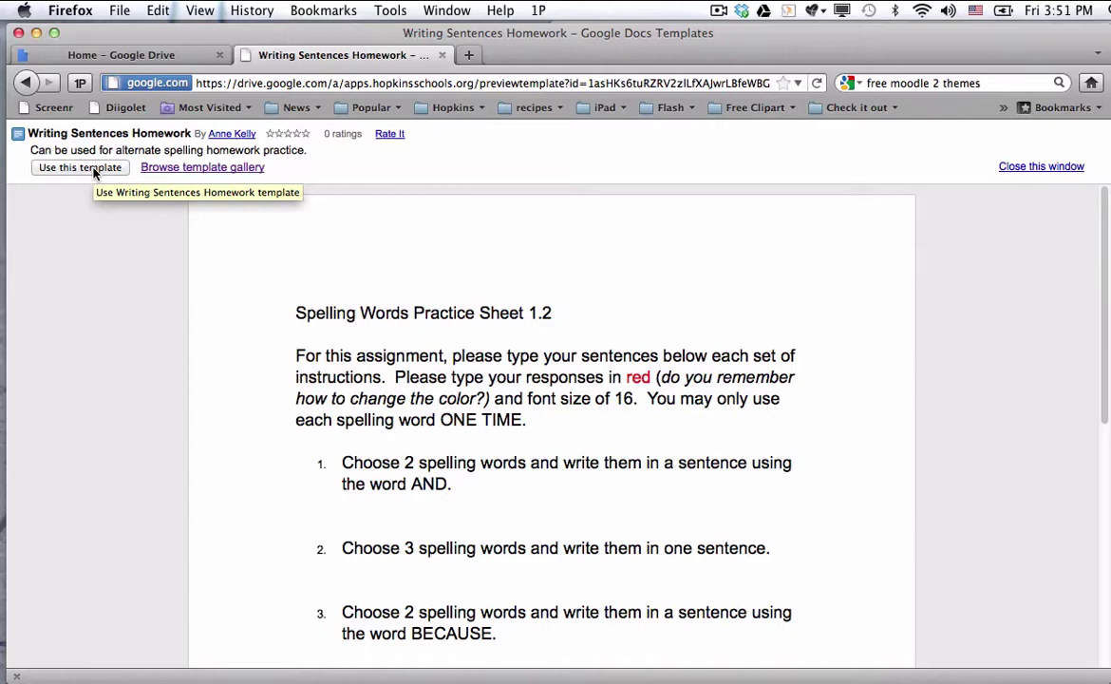
pyautogui.scroll(-3, 347, 366)
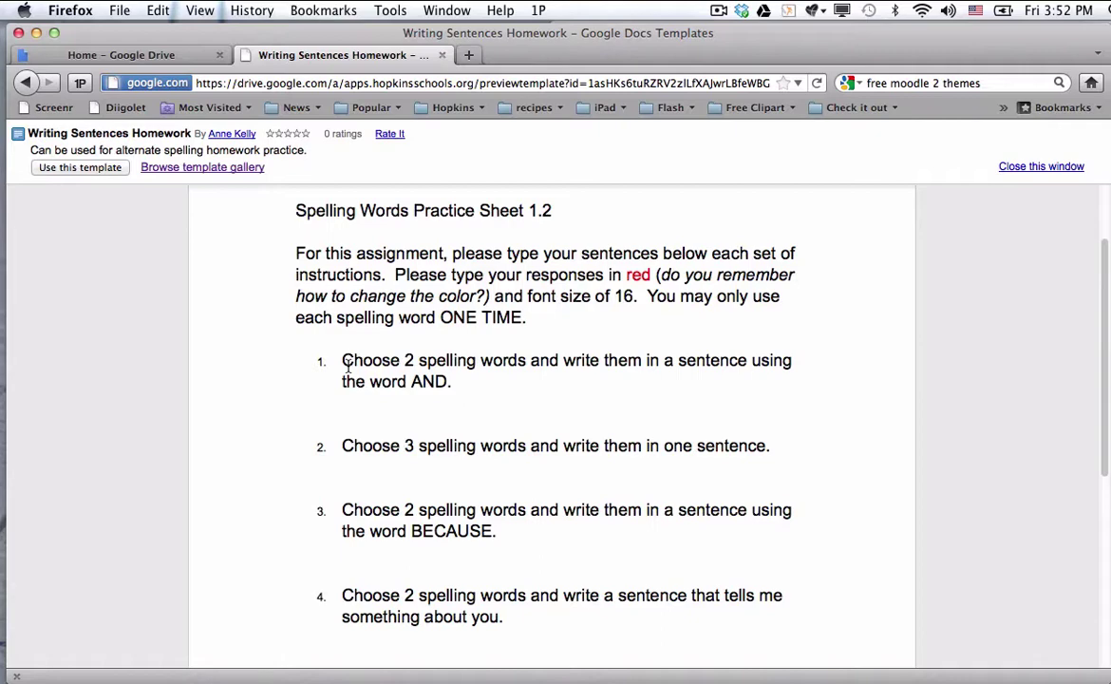
pyautogui.click(441, 56)
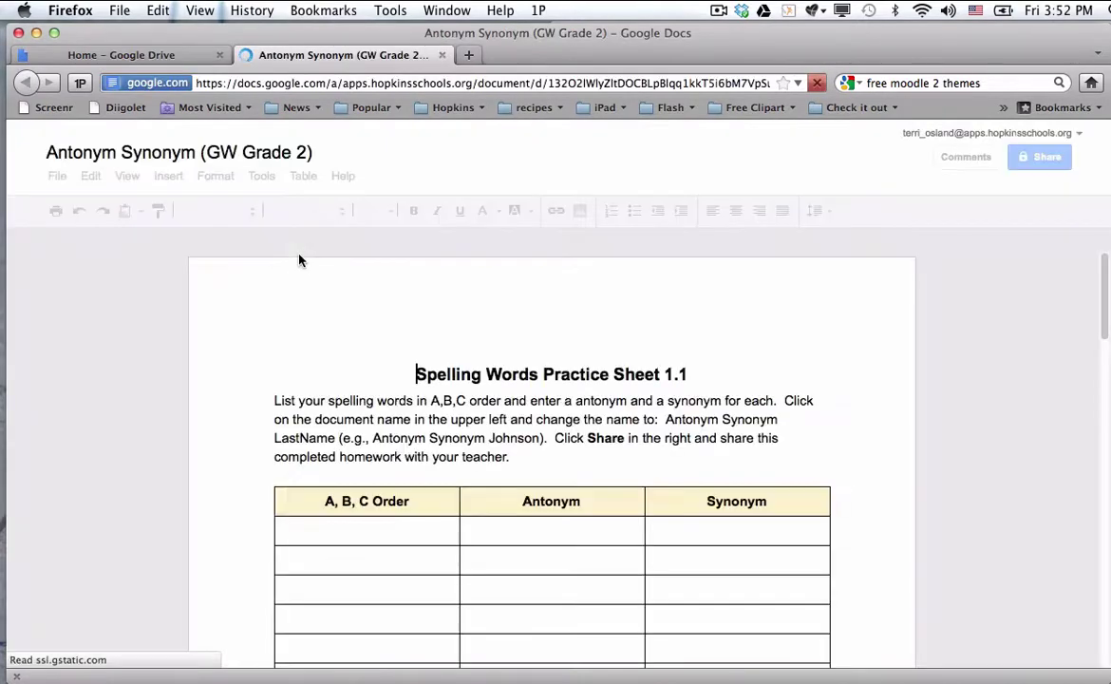
pyautogui.scroll(-2, 275, 354)
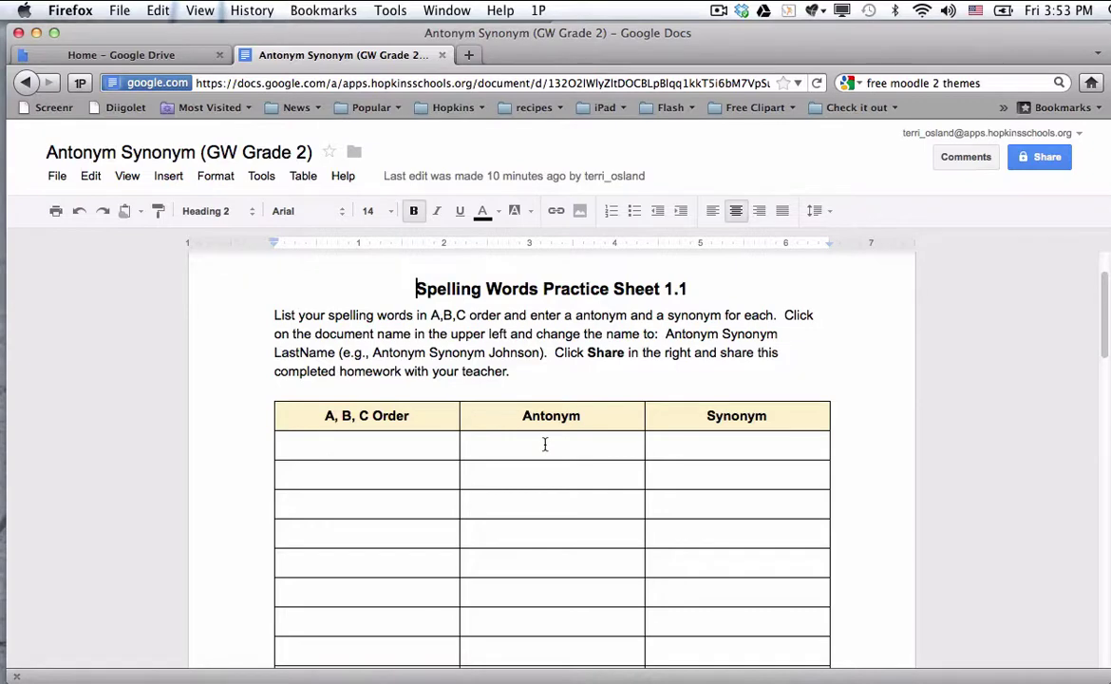
# Close the worksheet, select Antonym Synonym (GW Grade 2) in the Drive file list and start submitting it to the template gallery.
pyautogui.click(453, 54)
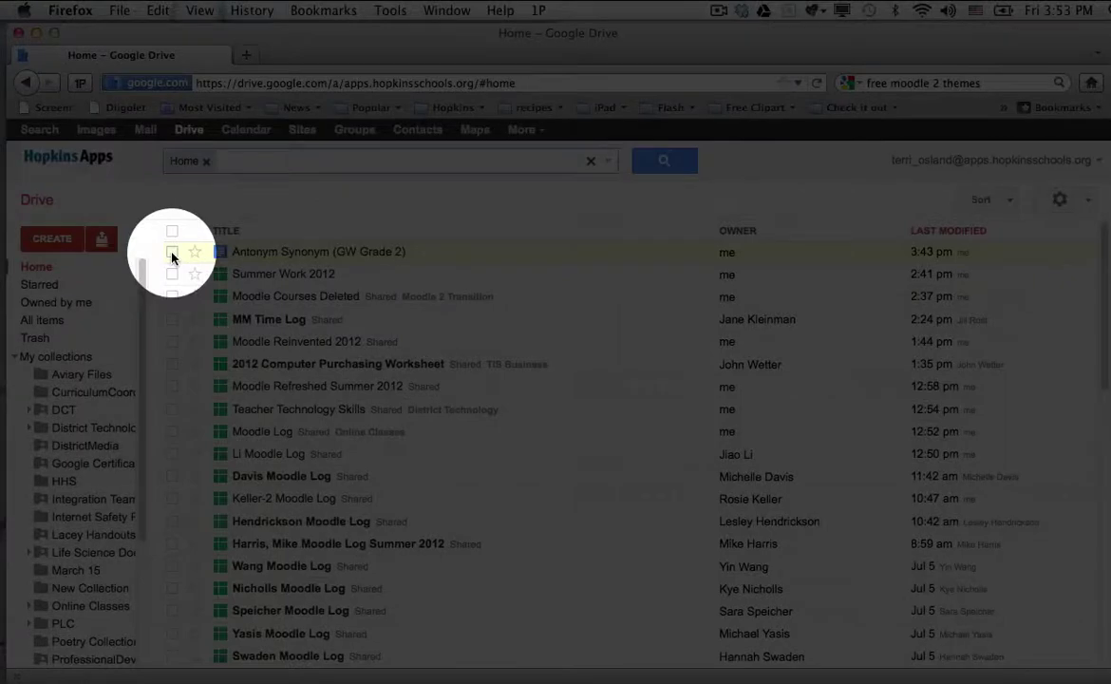
pyautogui.click(172, 253)
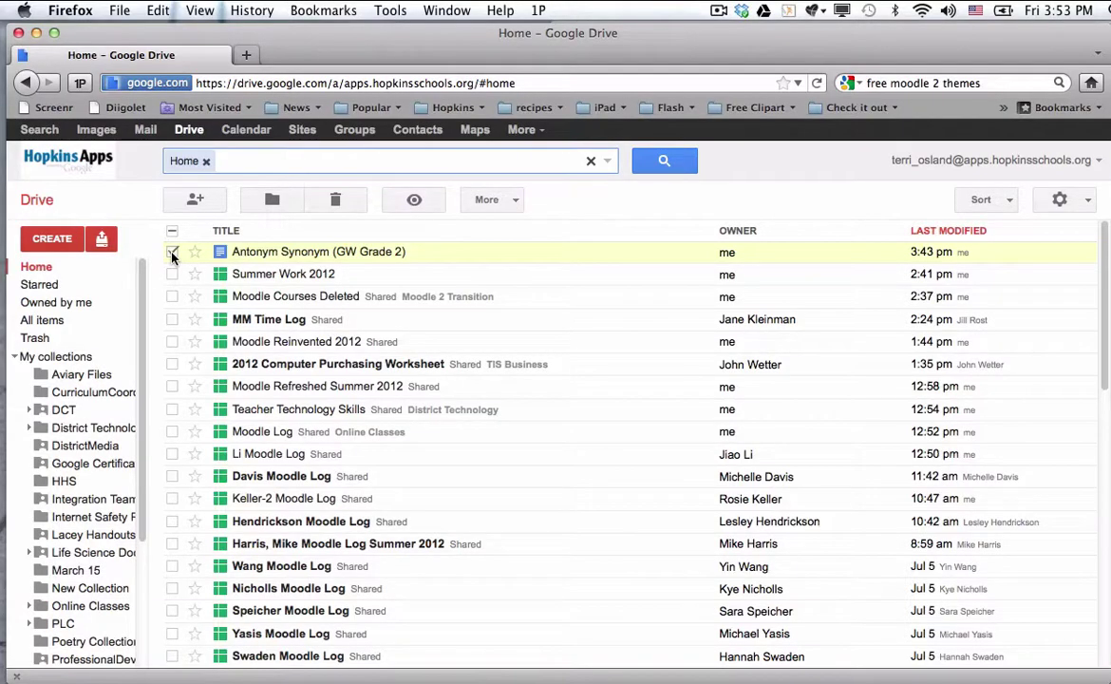
pyautogui.click(504, 202)
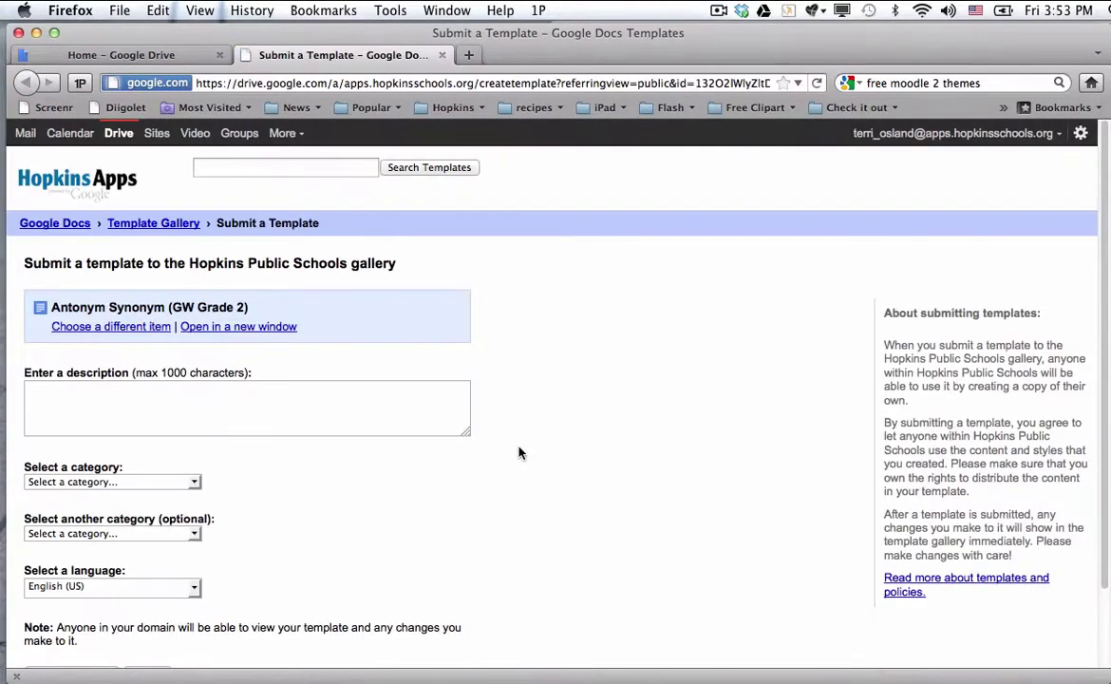
# Enter the template description "alternative spelling worksheet for grade 2 students".
pyautogui.click(397, 412)
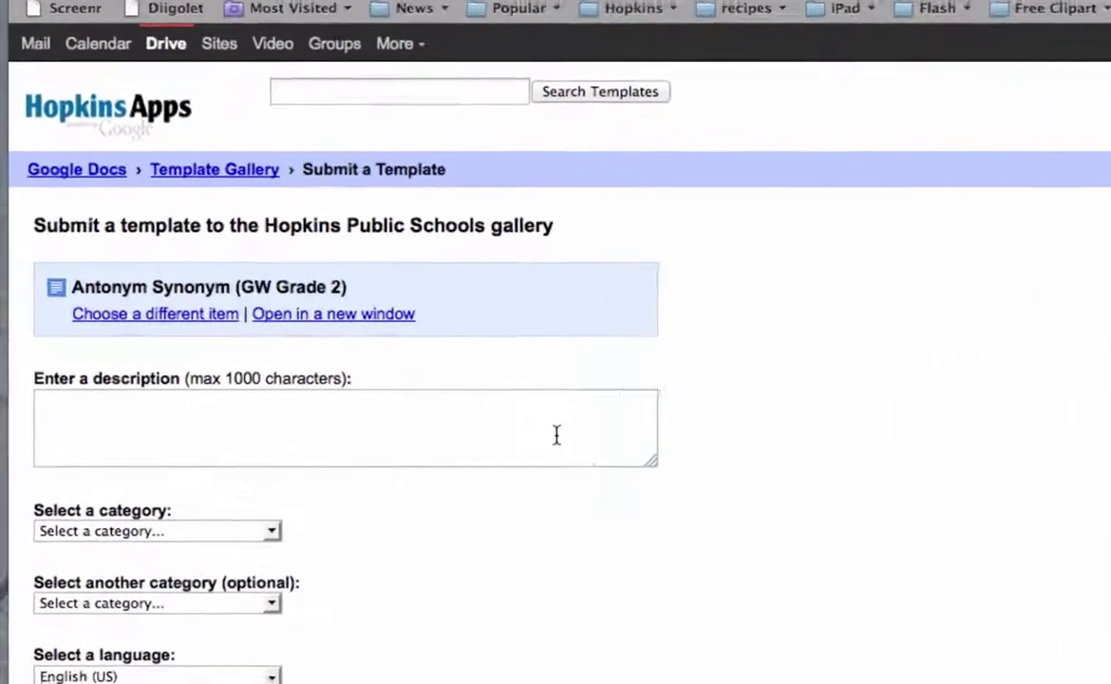
pyautogui.write('alternative spe')
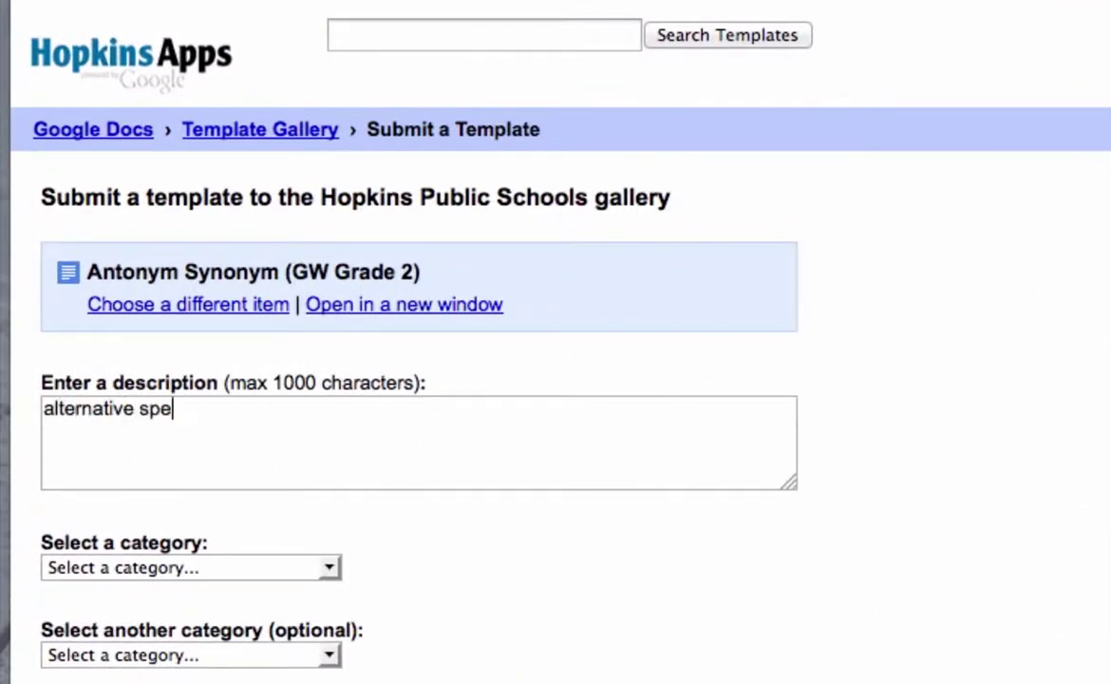
pyautogui.write('lling worksheet')
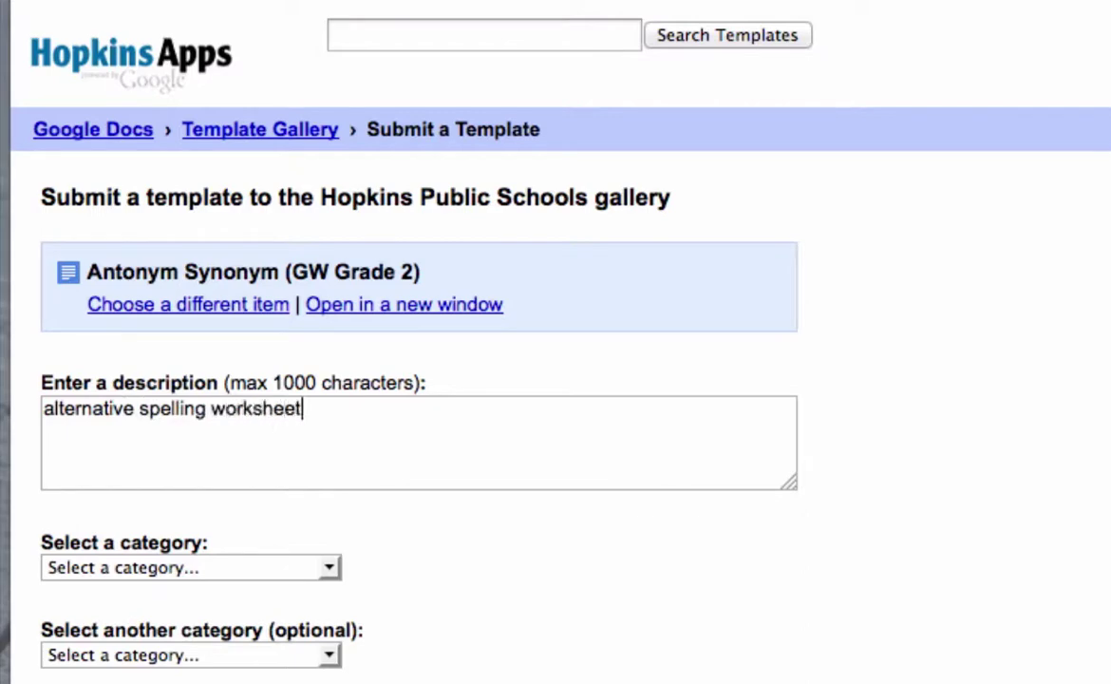
pyautogui.write(' for grade 2 students')
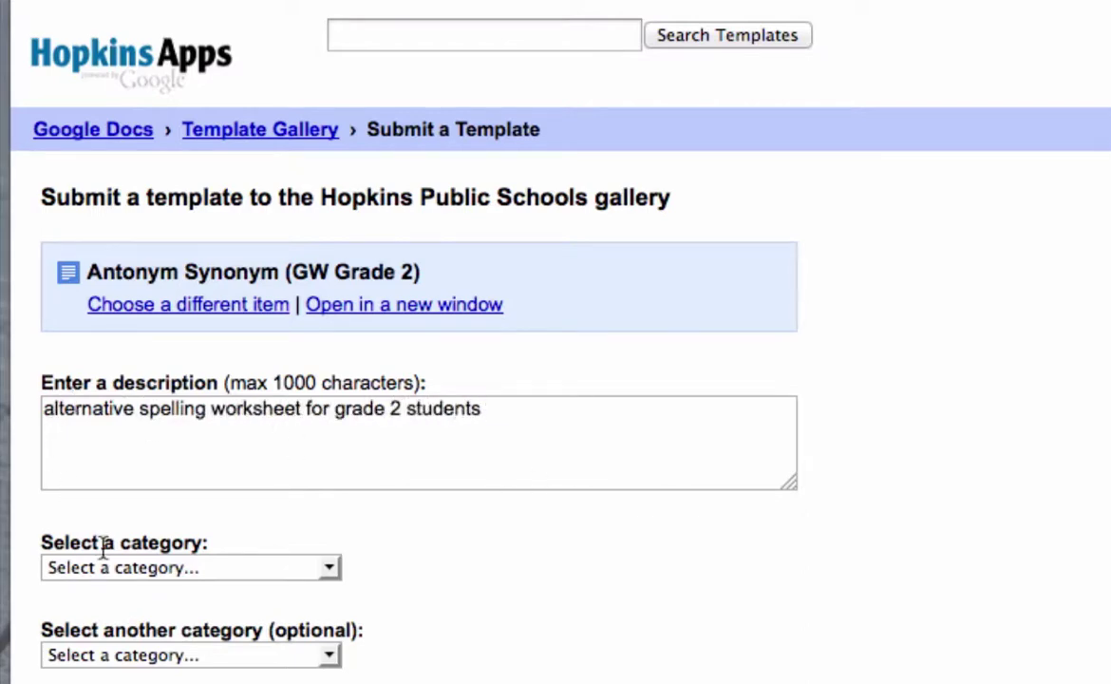
# Set the template's category to Business Forms and submit it to the Hopkins Public Schools gallery.
pyautogui.click(138, 567)
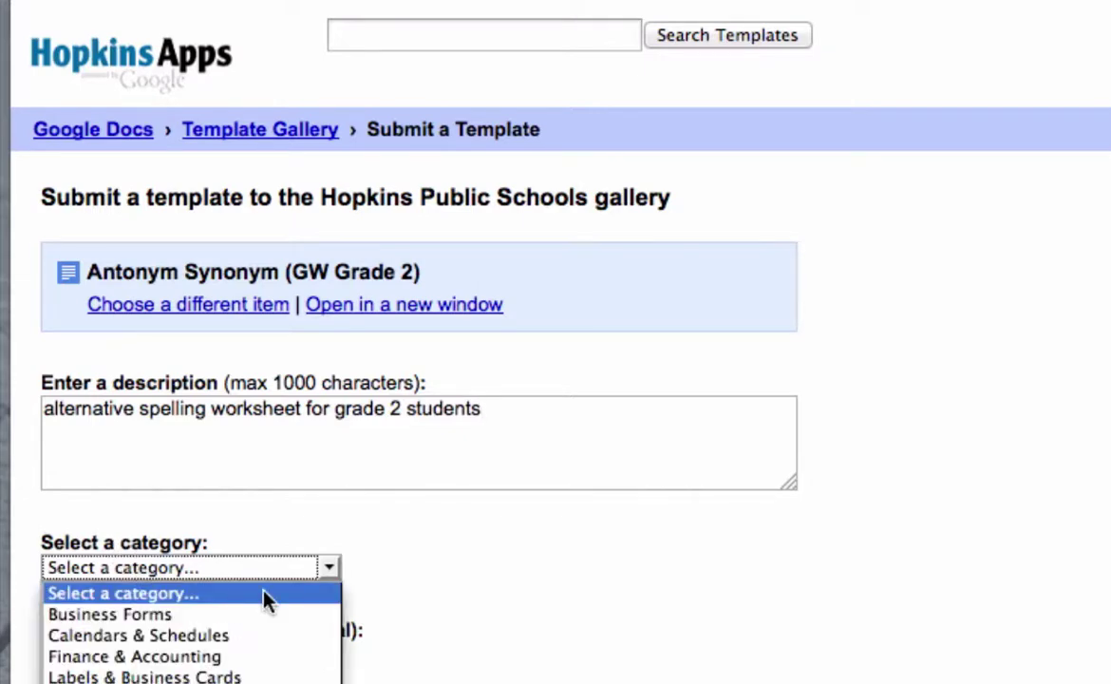
pyautogui.click(261, 615)
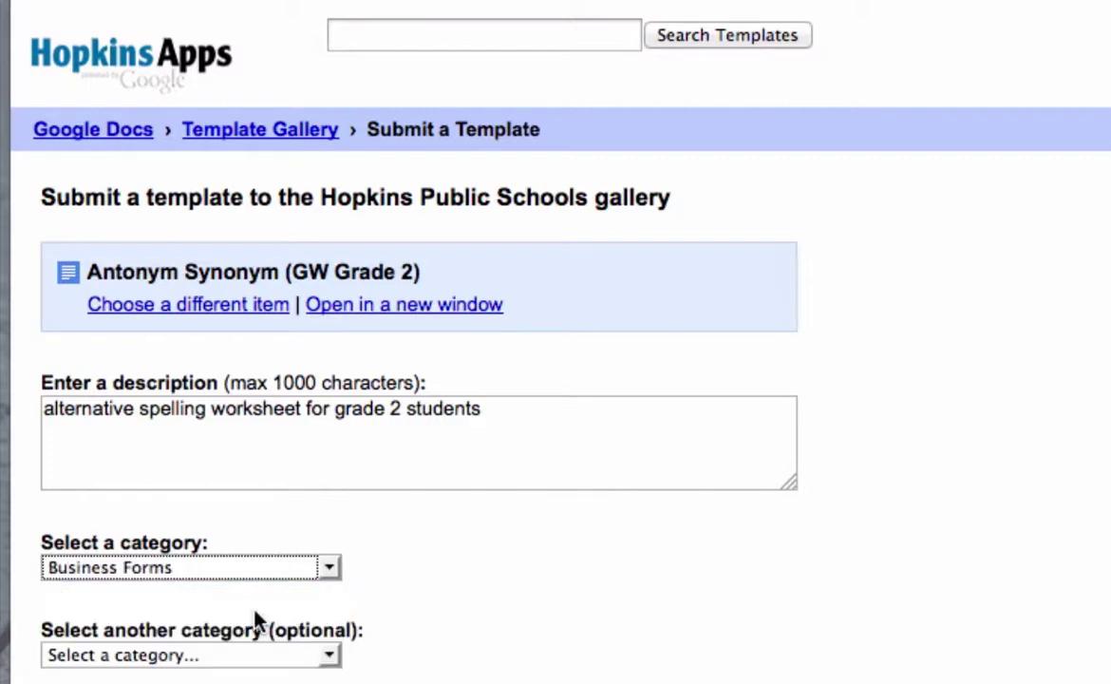
pyautogui.scroll(-2, 559, 603)
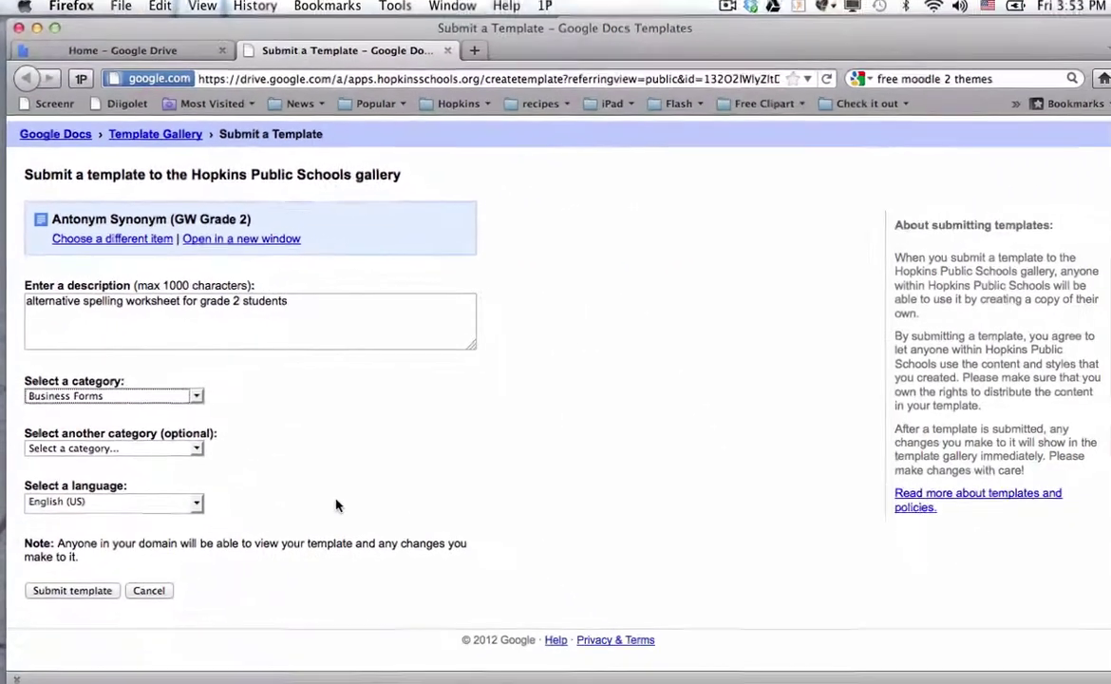
pyautogui.scroll(-1, 327, 475)
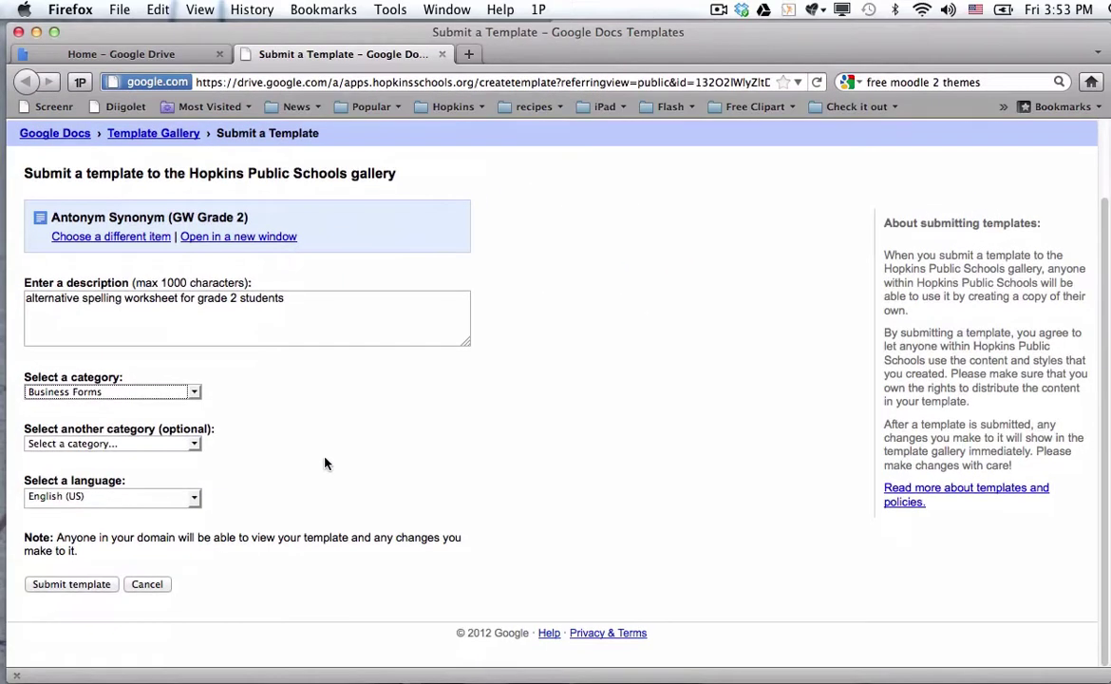
pyautogui.click(106, 587)
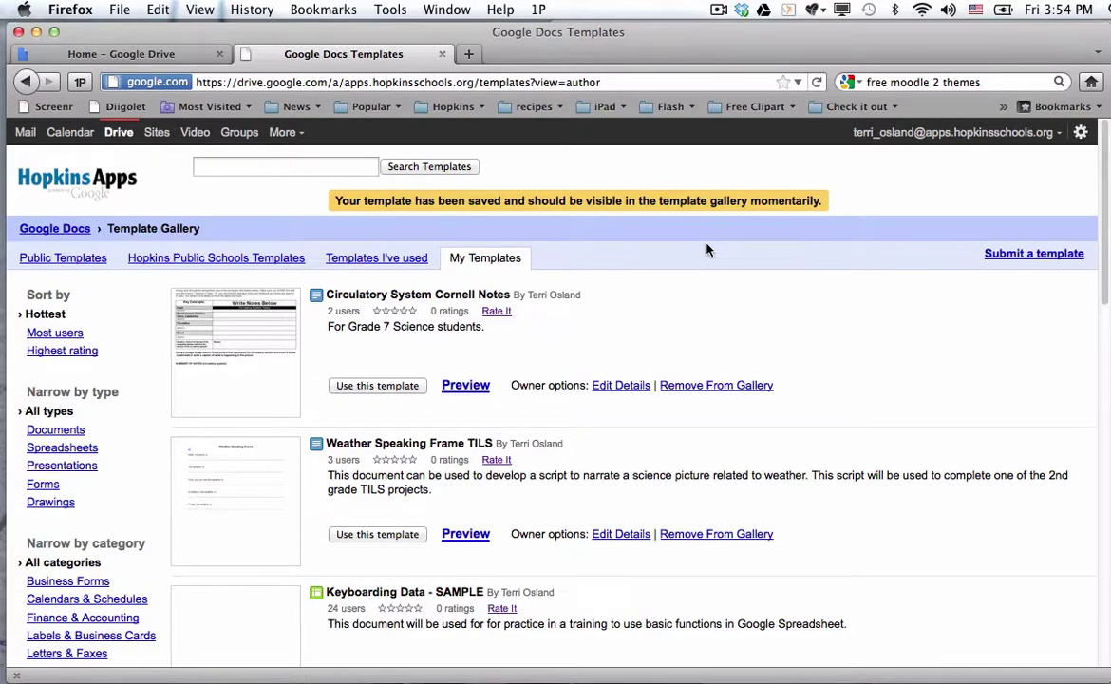
# Look through the My Templates list for the newly submitted worksheet.
pyautogui.scroll(-5, 707, 249)
pyautogui.scroll(-9, 706, 256)
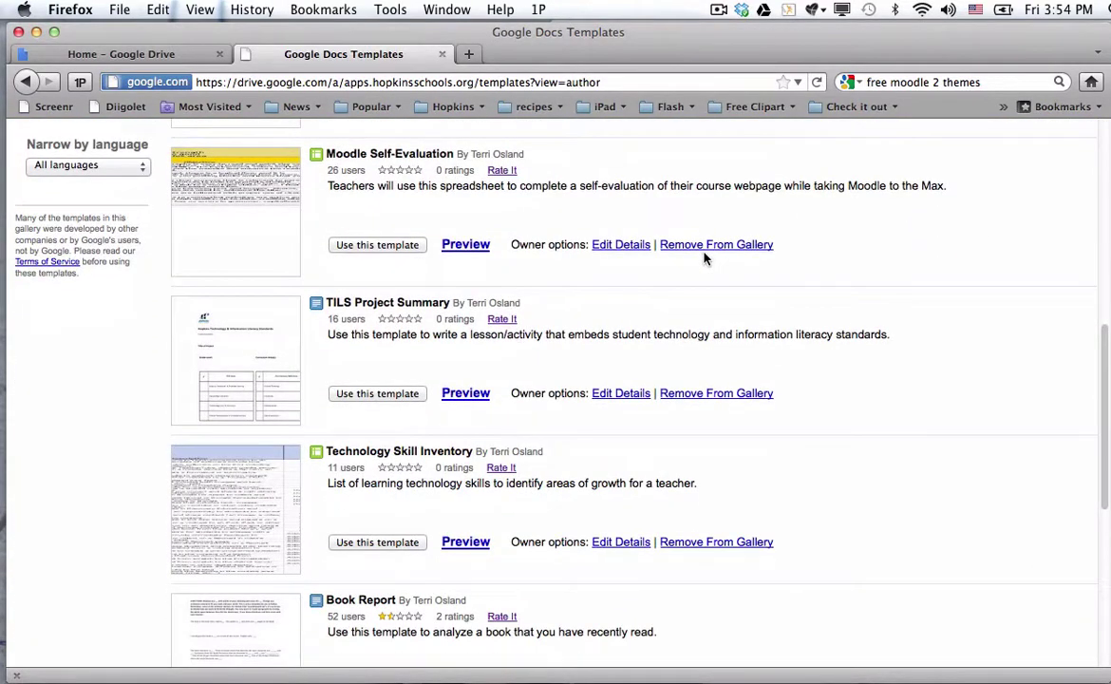
pyautogui.scroll(12, 704, 257)
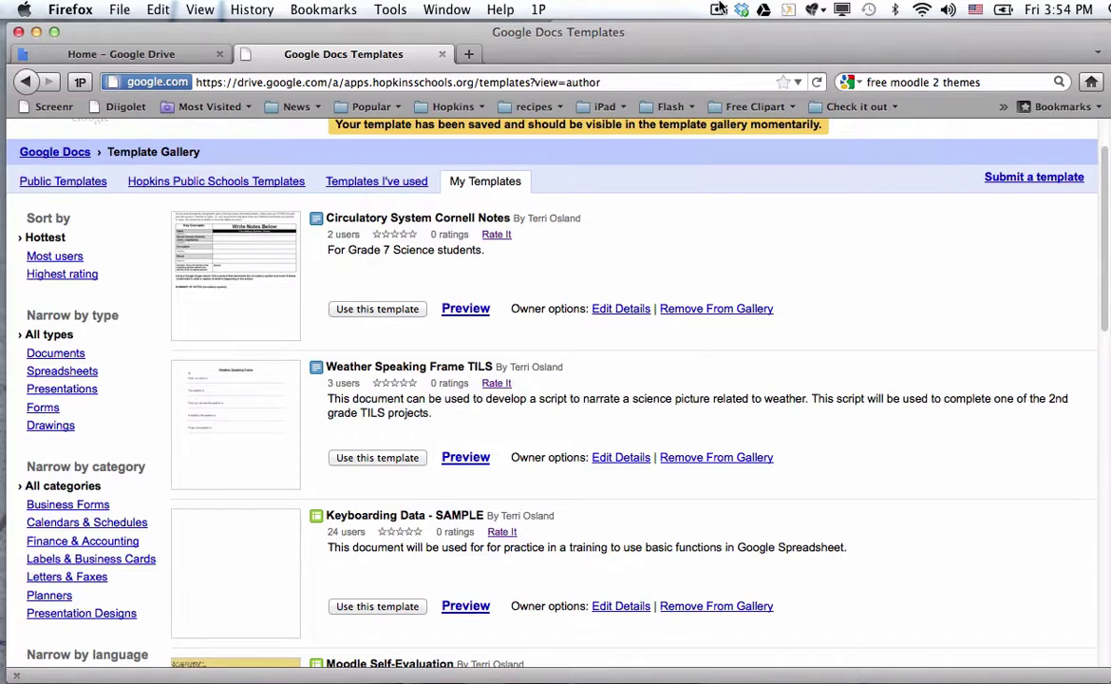
pyautogui.click(719, 8)
pyautogui.click(736, 73)
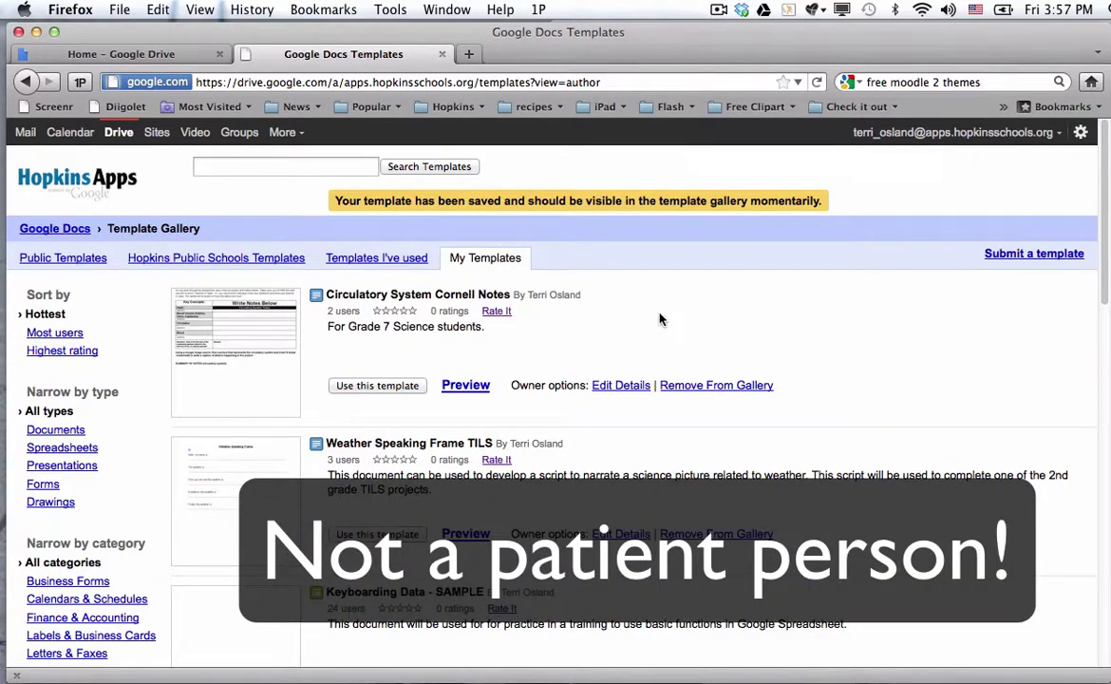
# Open the preview of the Book Report template from My Templates and select the preview page's web address.
pyautogui.scroll(-1, 662, 319)
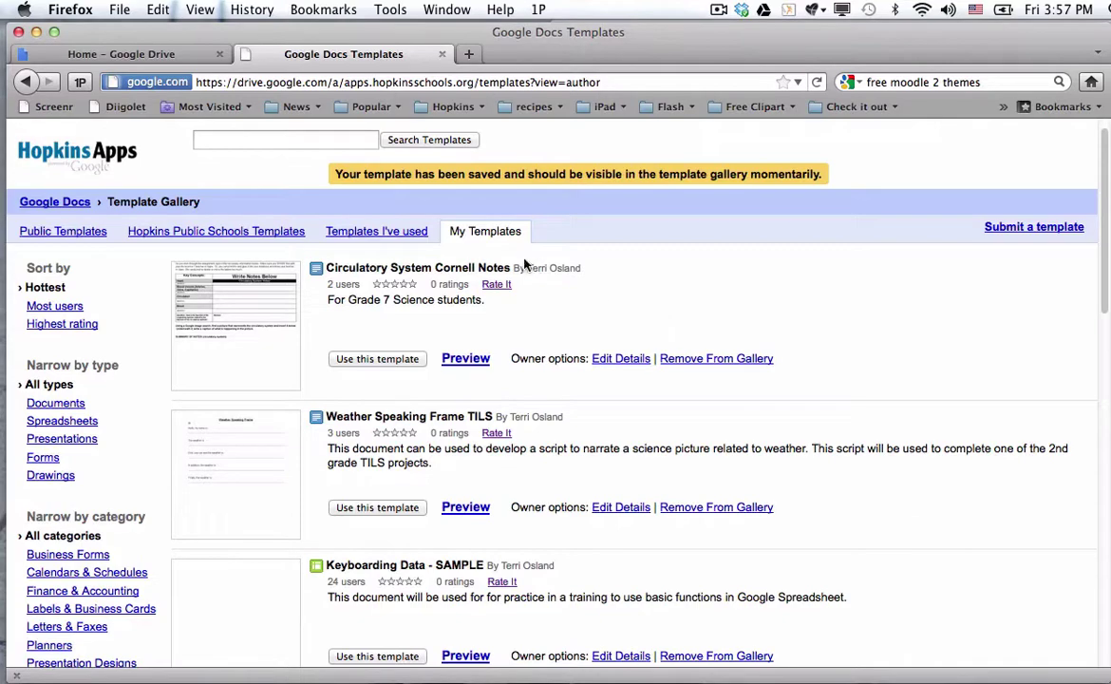
pyautogui.scroll(-5, 508, 345)
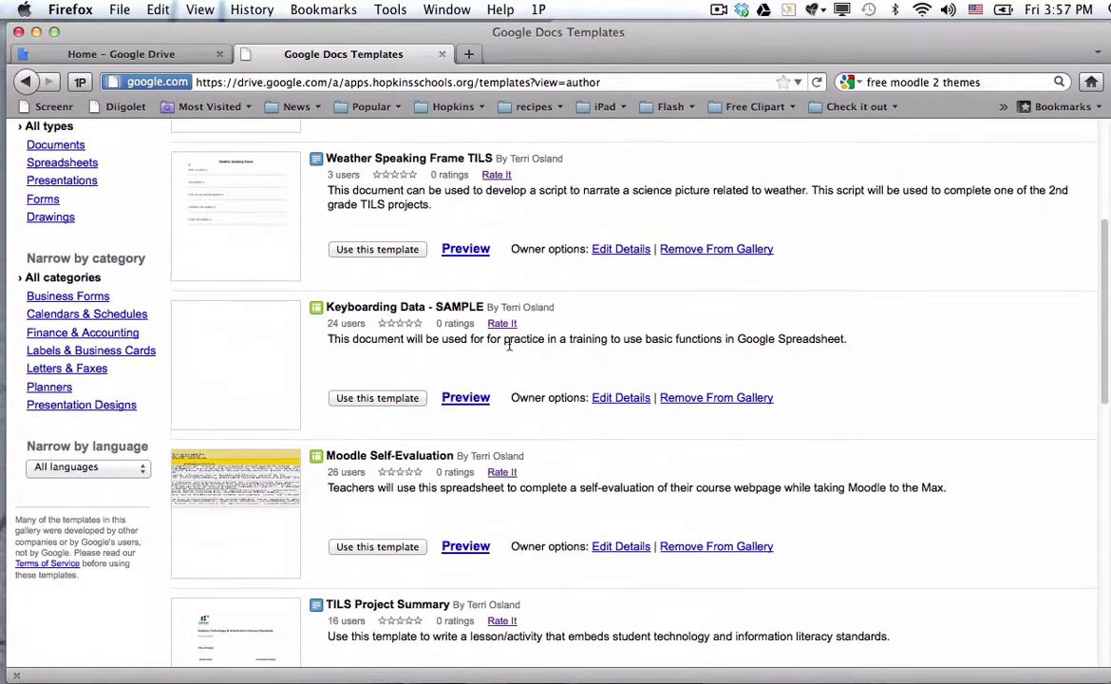
pyautogui.scroll(-3, 508, 346)
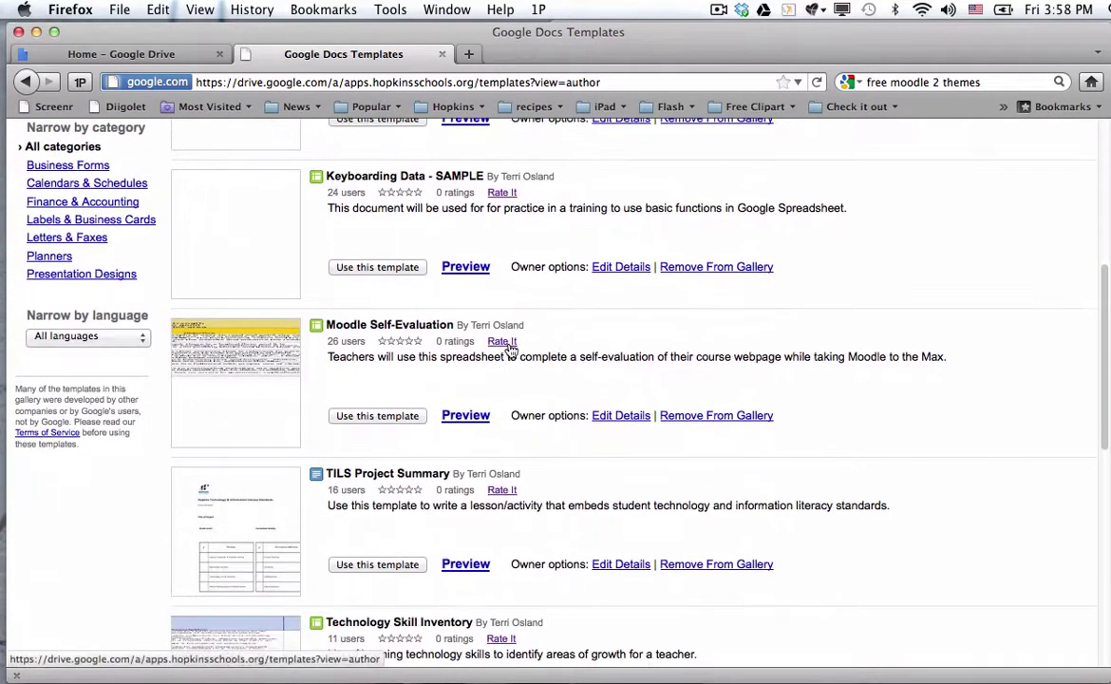
pyautogui.scroll(-6, 508, 349)
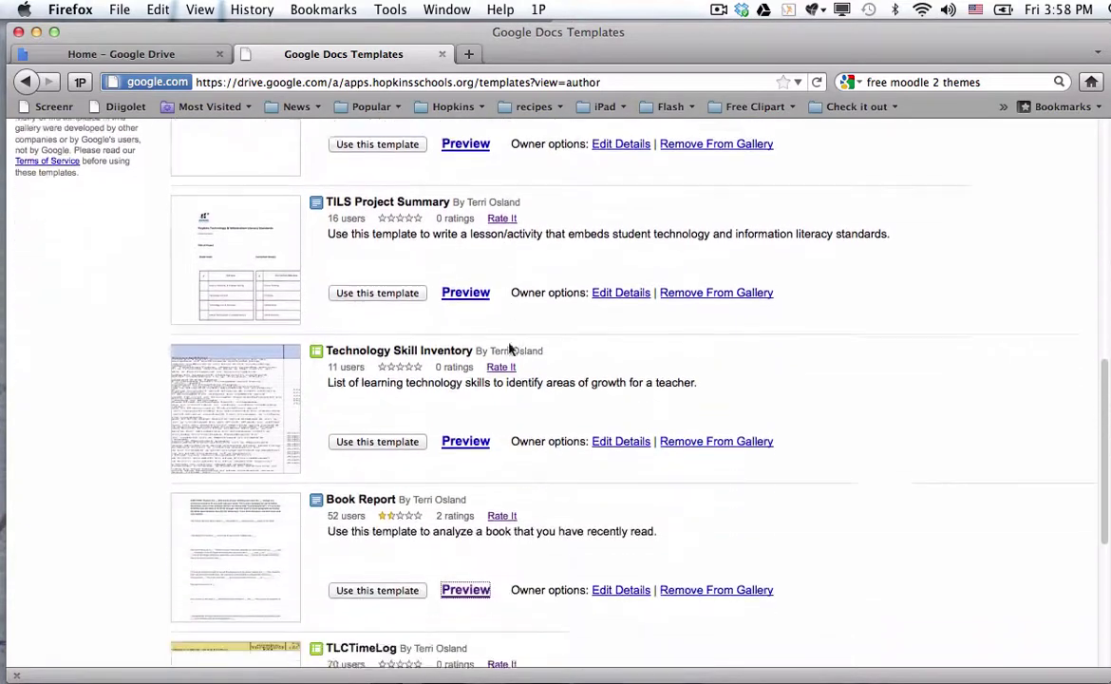
pyautogui.scroll(-2, 508, 349)
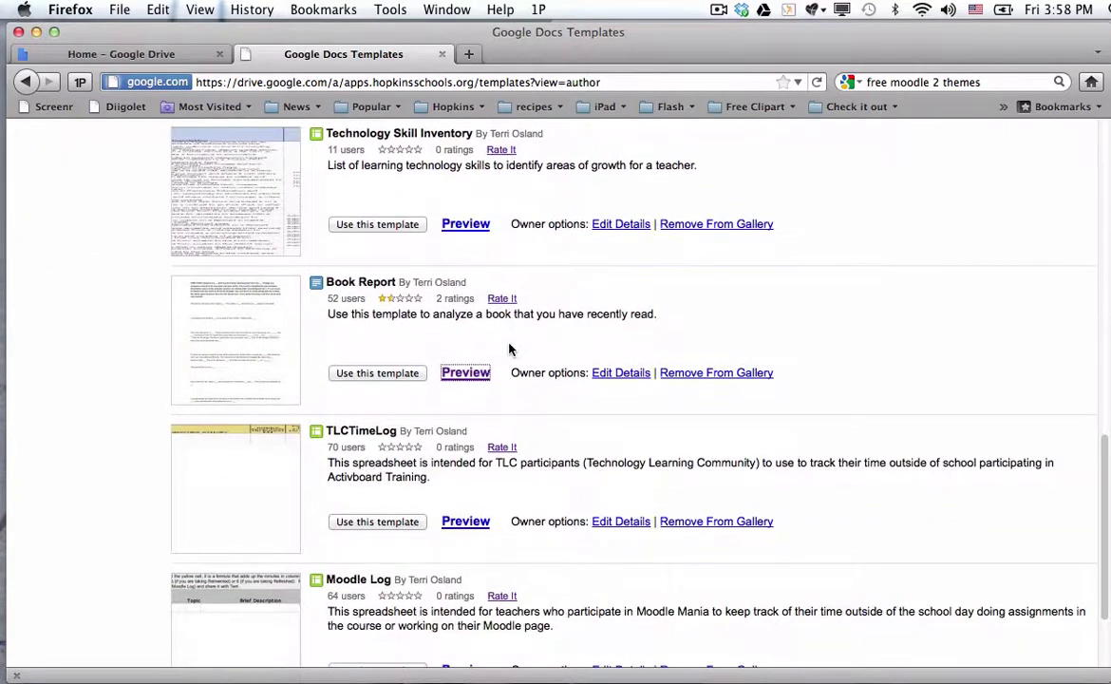
pyautogui.scroll(-1, 508, 350)
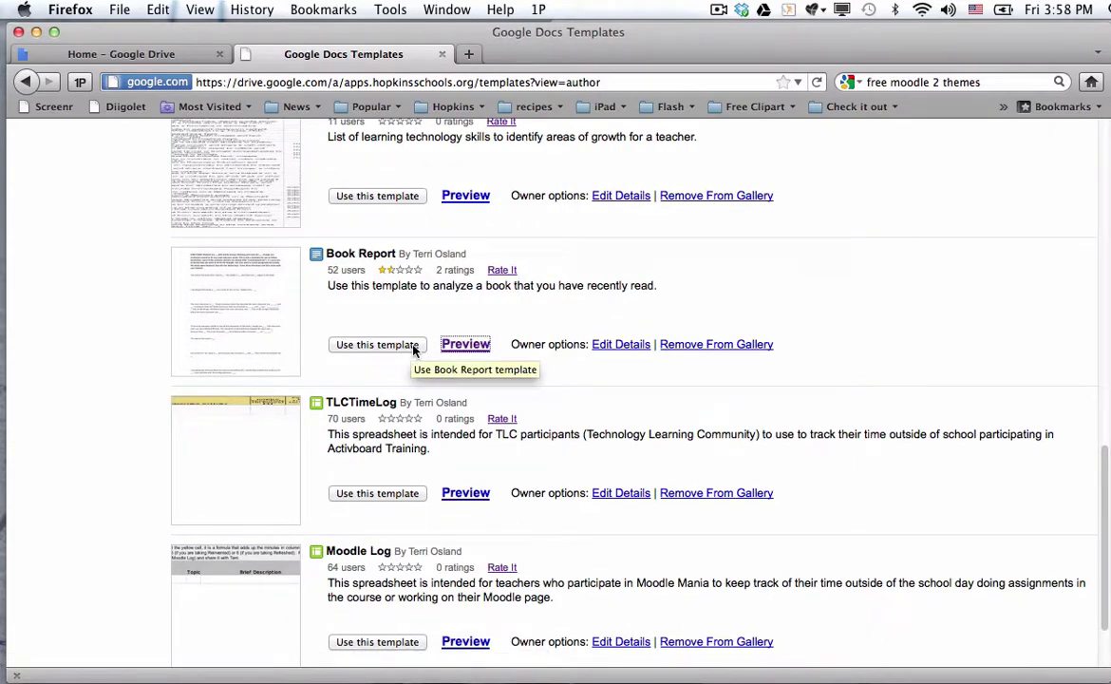
pyautogui.click(465, 345)
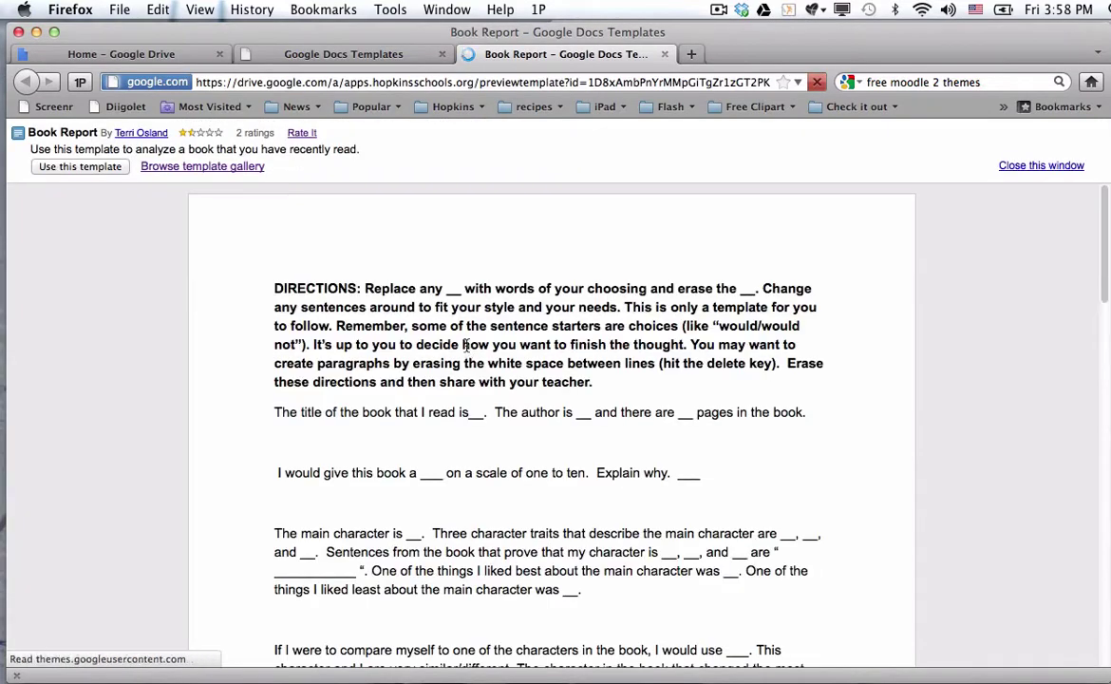
pyautogui.click(439, 83)
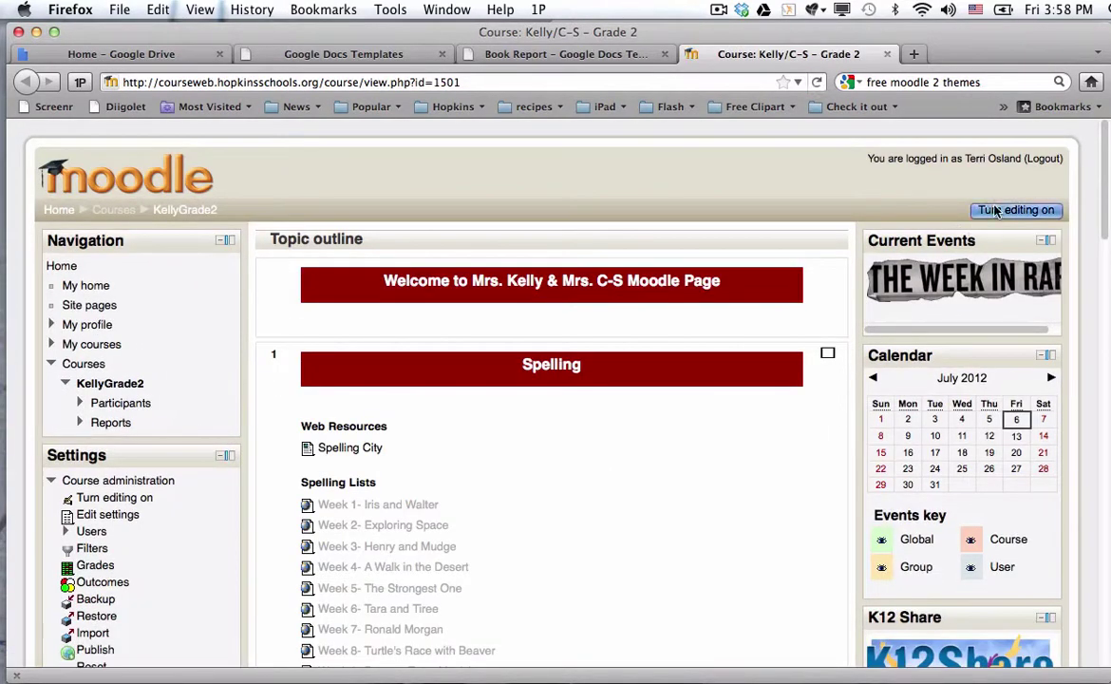
# Turn on course editing and add an offline activity assignment named "Book Report" to the Homework Alternatives topic.
pyautogui.click(995, 211)
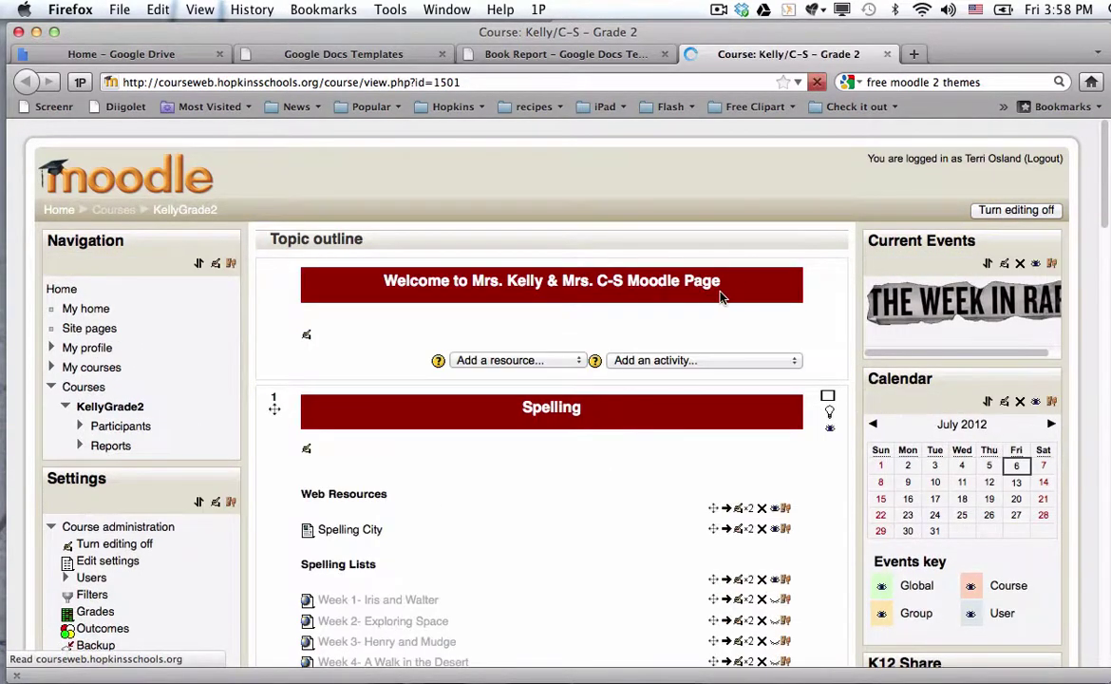
pyautogui.scroll(-10, 721, 298)
pyautogui.scroll(-20, 722, 298)
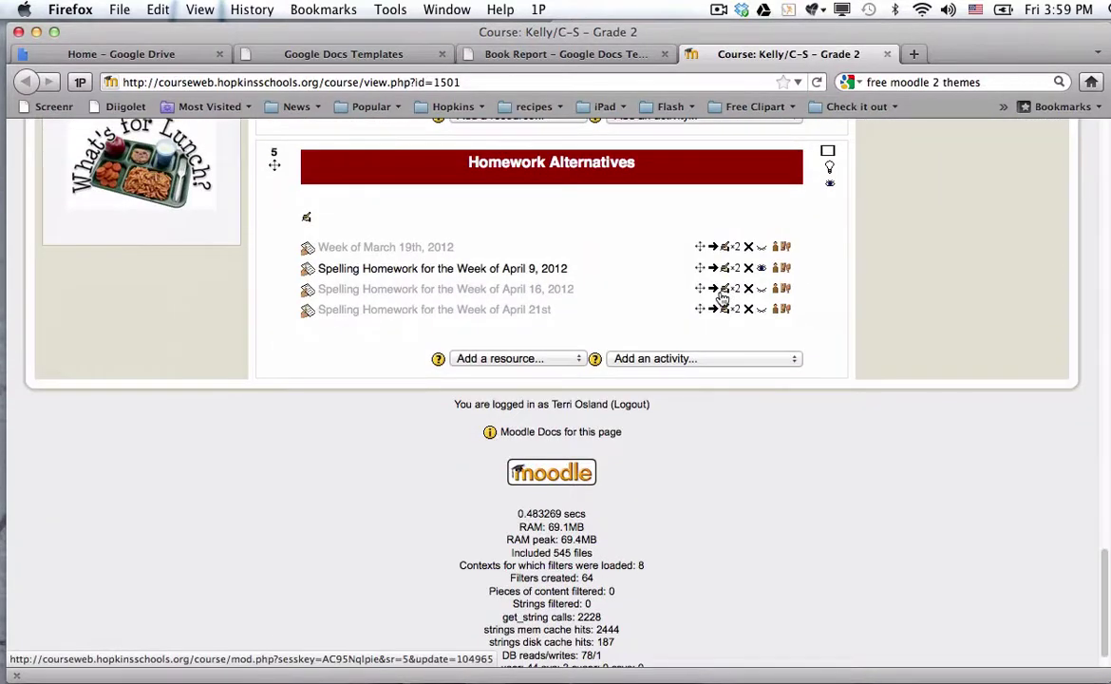
pyautogui.click(635, 362)
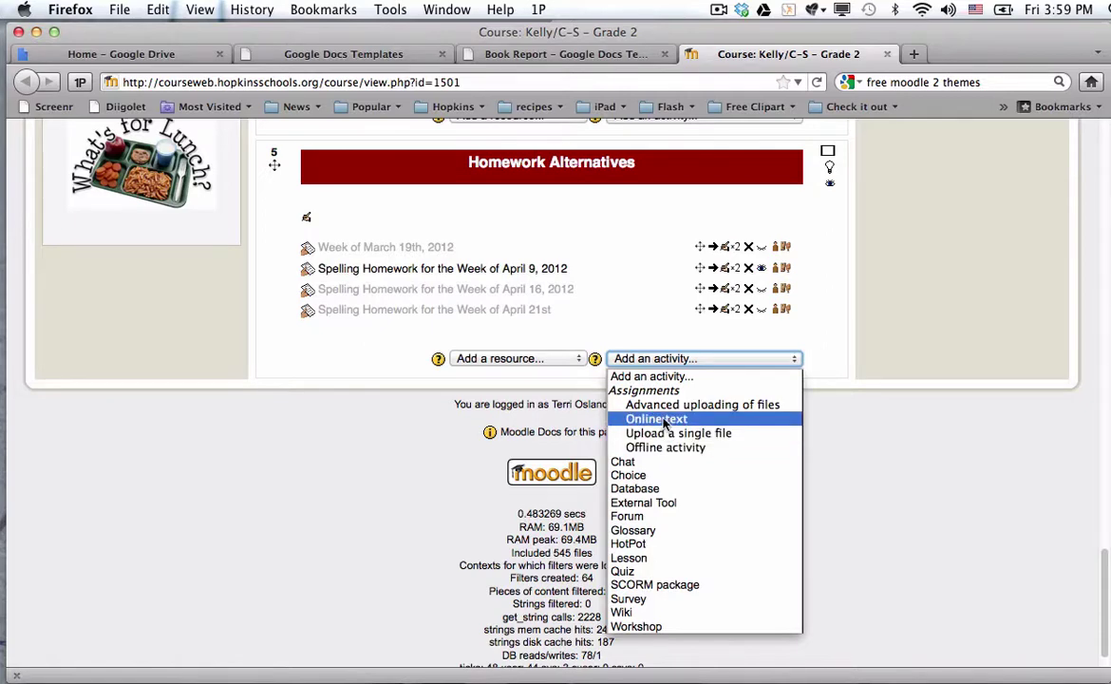
pyautogui.click(665, 447)
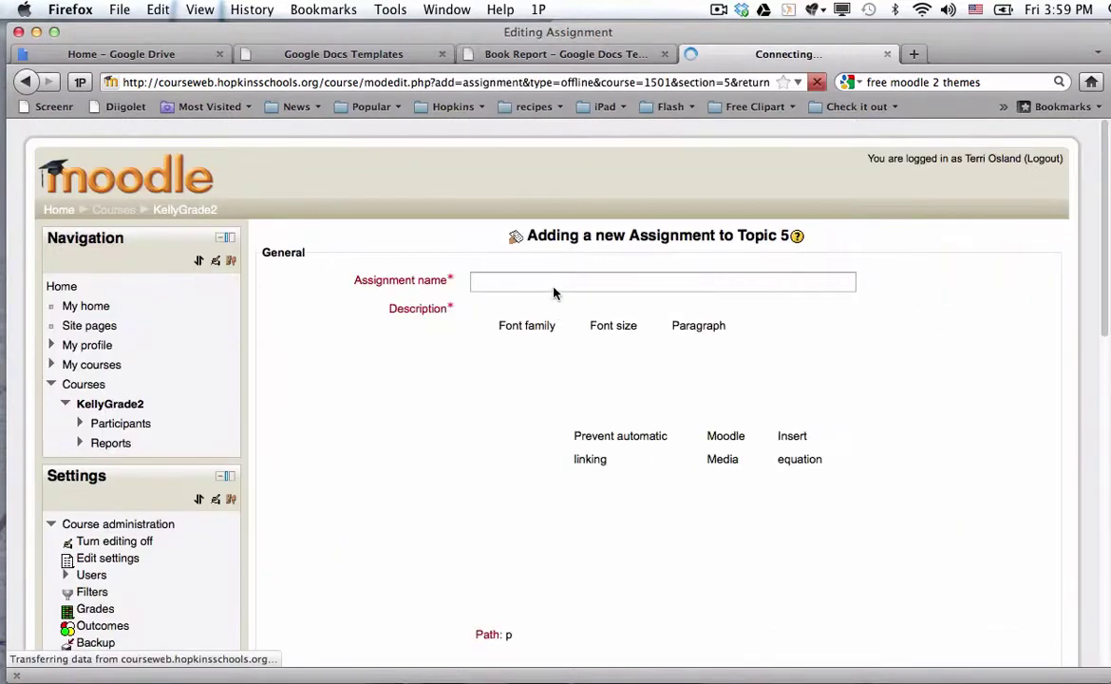
pyautogui.click(551, 281)
pyautogui.write('Book Report')
# Enter the assignment description "Click here and click on Use this Template to get your own fresh copy of the book report.".
pyautogui.click(571, 395)
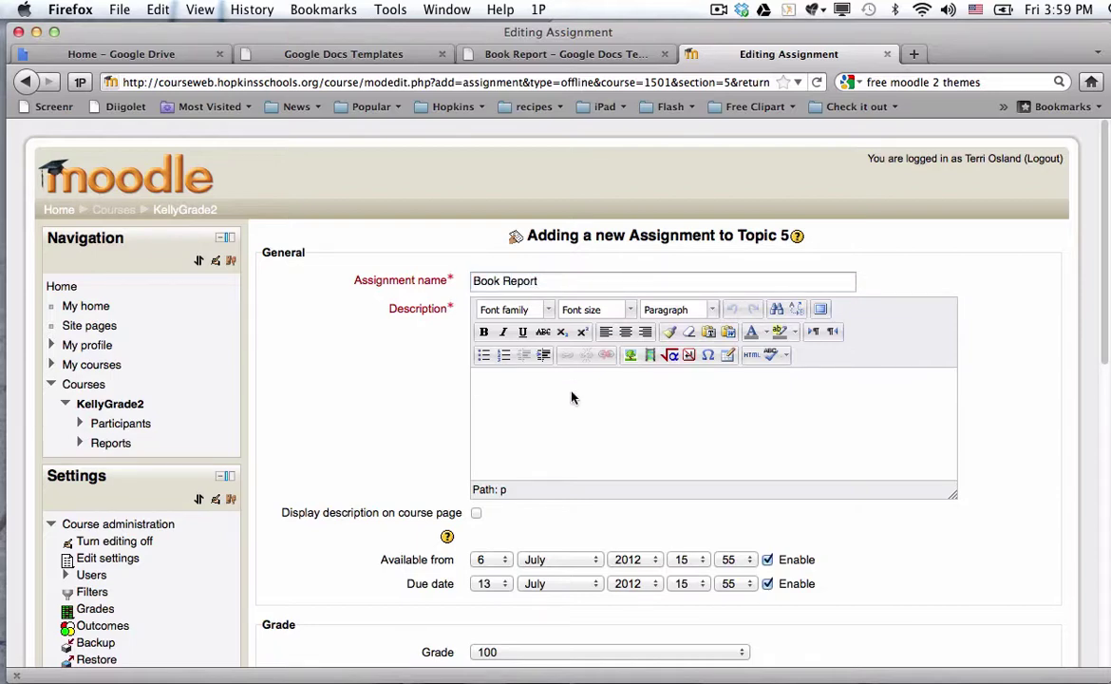
pyautogui.write('Click here and ')
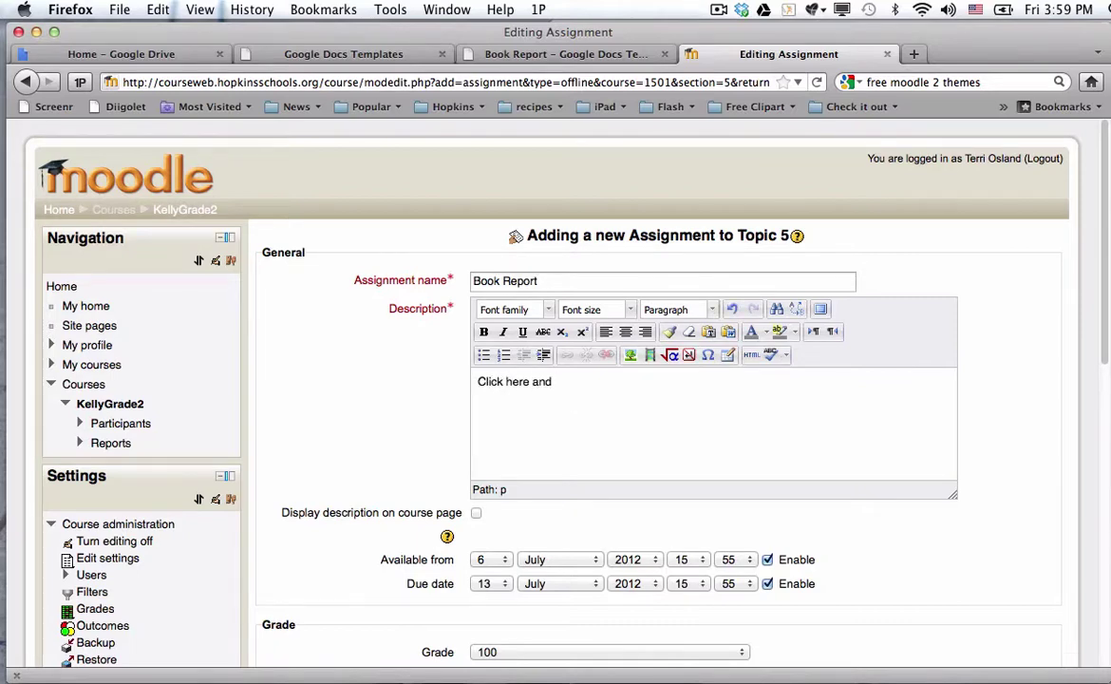
pyautogui.write('click on Use this Template to')
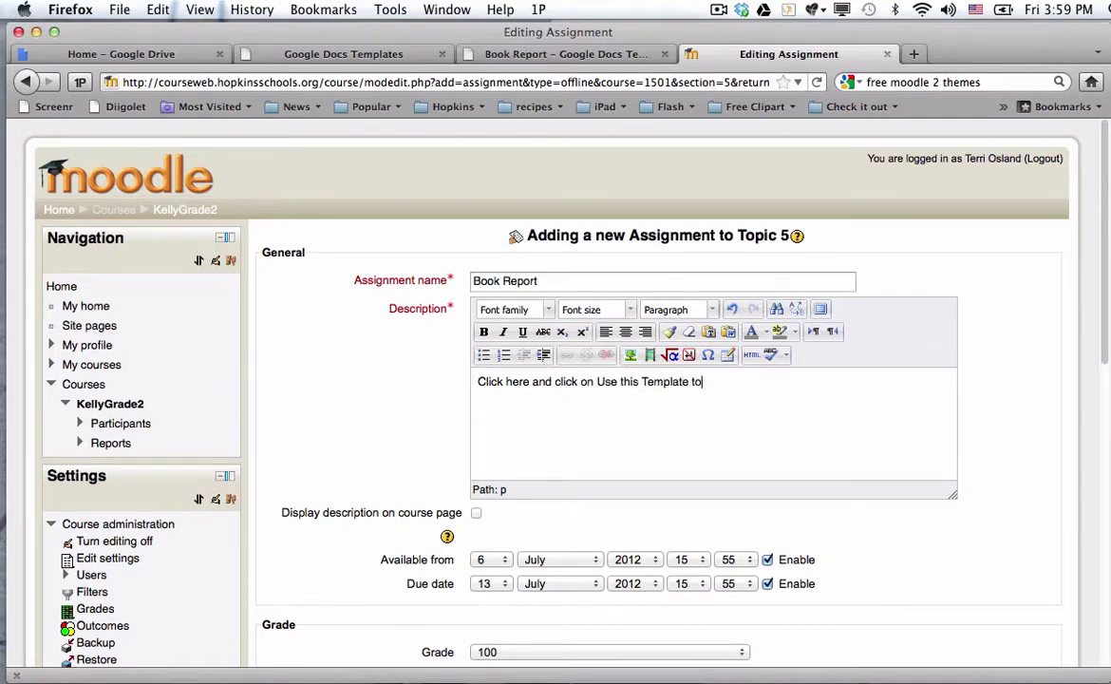
pyautogui.write(' get your own fresh copy of t')
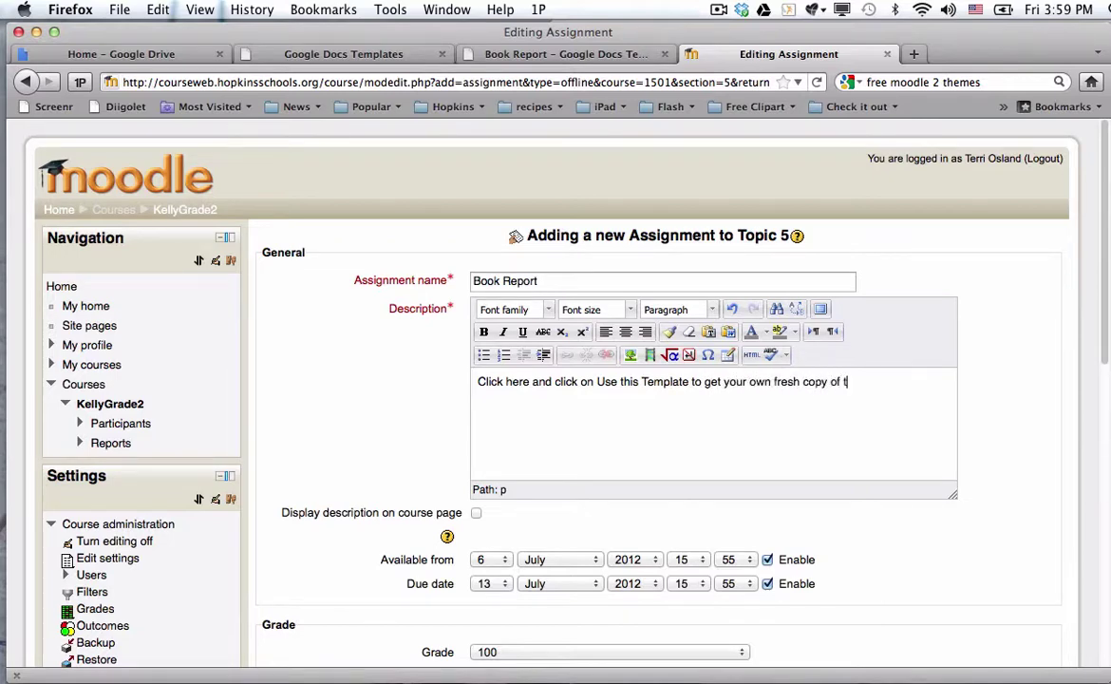
pyautogui.write('he bookr')
pyautogui.press('BackSpace')
pyautogui.write('report.')
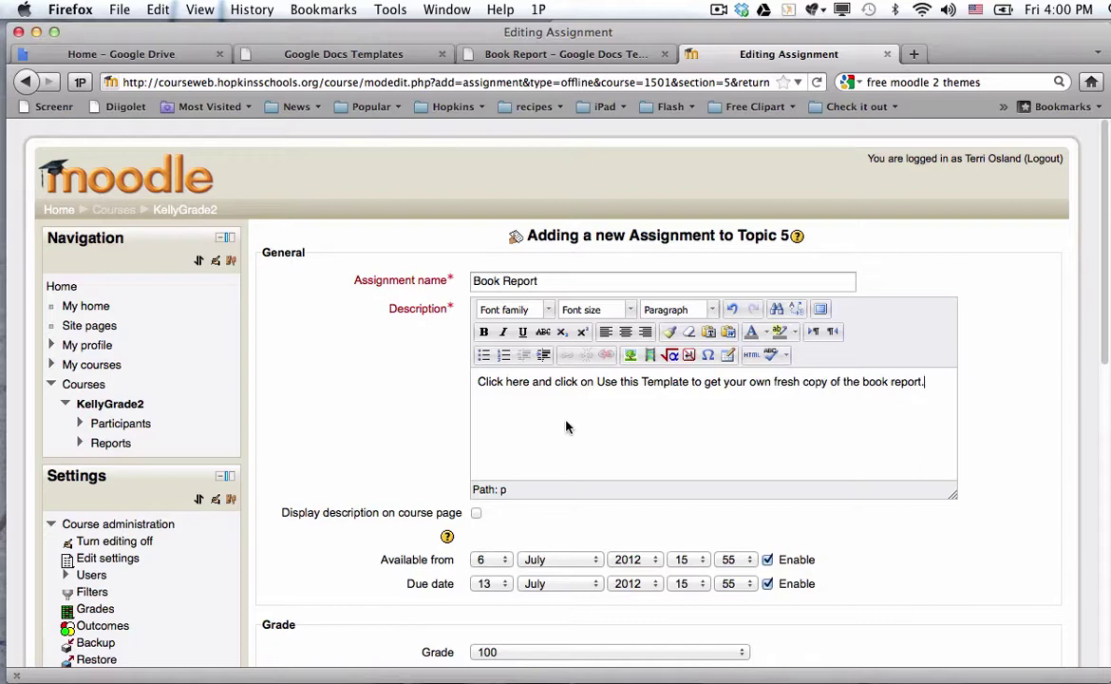
# Open the link settings for the word "here" in the assignment description.
pyautogui.doubleClick(519, 383)
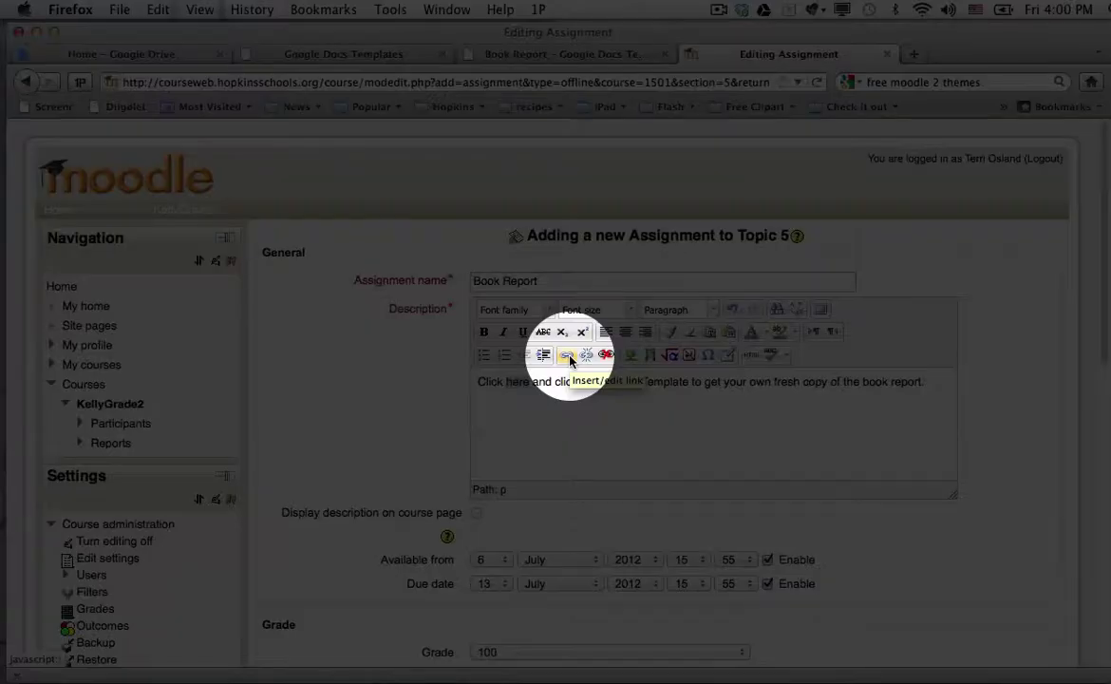
pyautogui.click(568, 356)
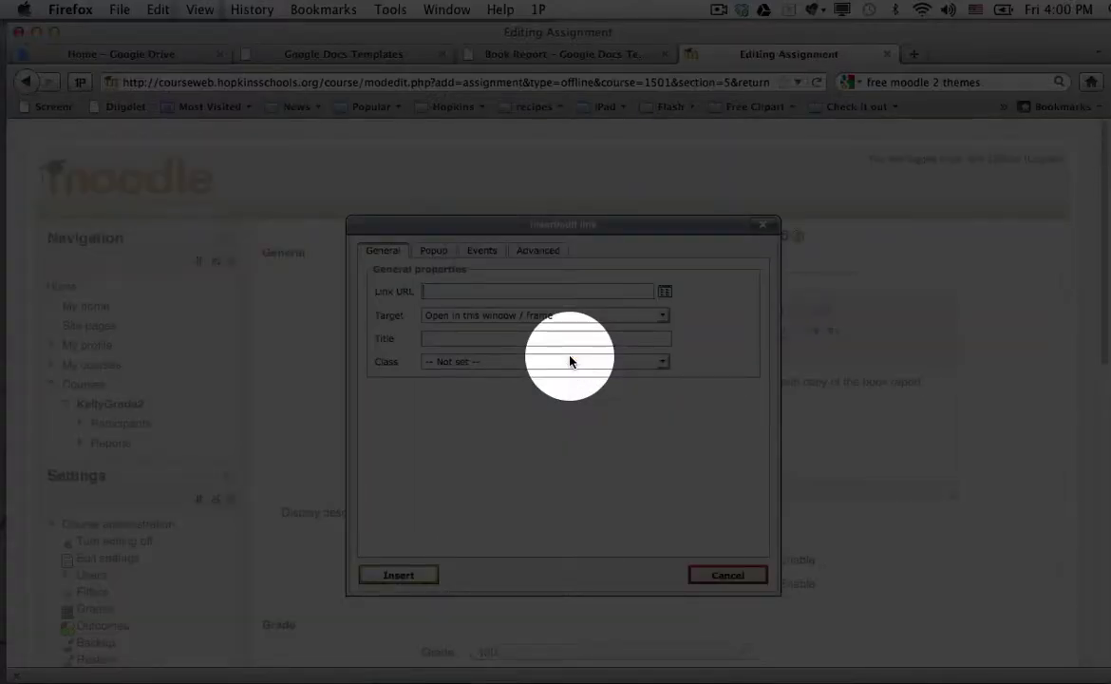
pyautogui.press('super+v')
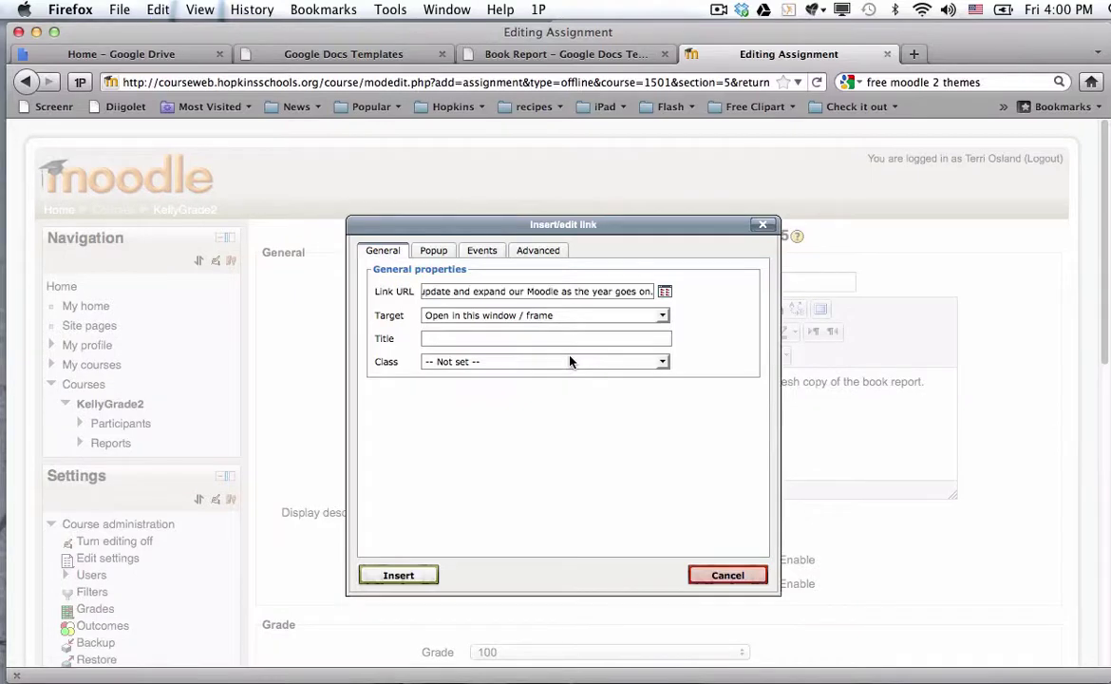
pyautogui.moveTo(590, 292); pyautogui.dragTo(562, 293)
pyautogui.press('super+a')
pyautogui.press('BackSpace')
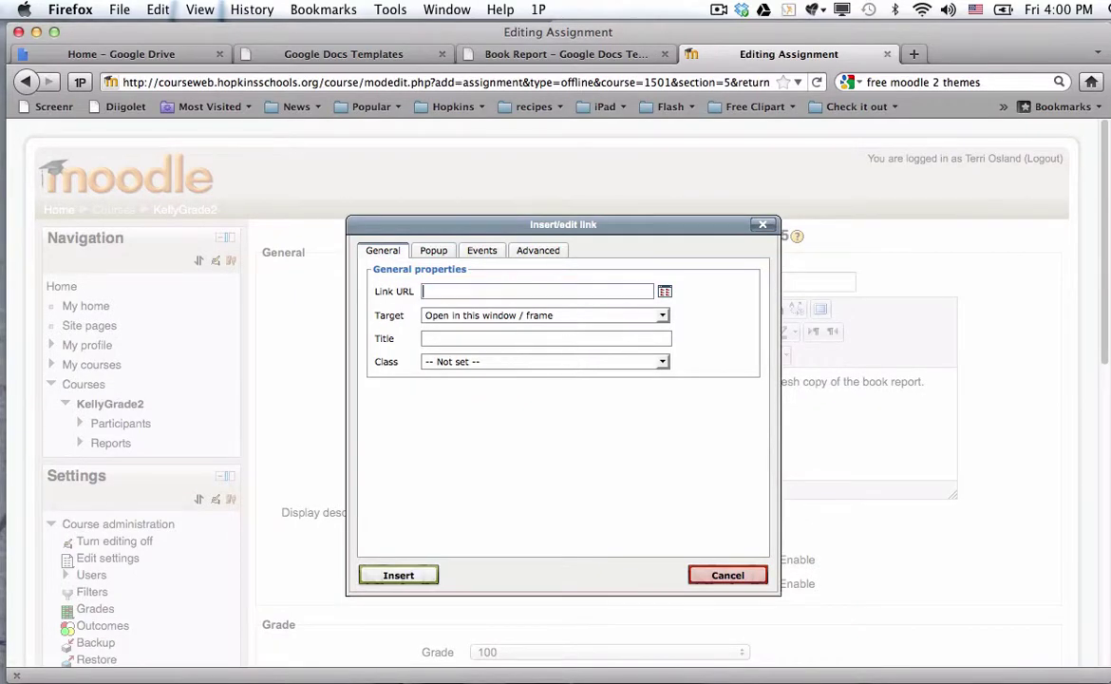
# Link "here" to the web address copied from the Book Report template preview, with the target Open in new window (_blank).
pyautogui.click(567, 55)
pyautogui.tripleClick(520, 82)
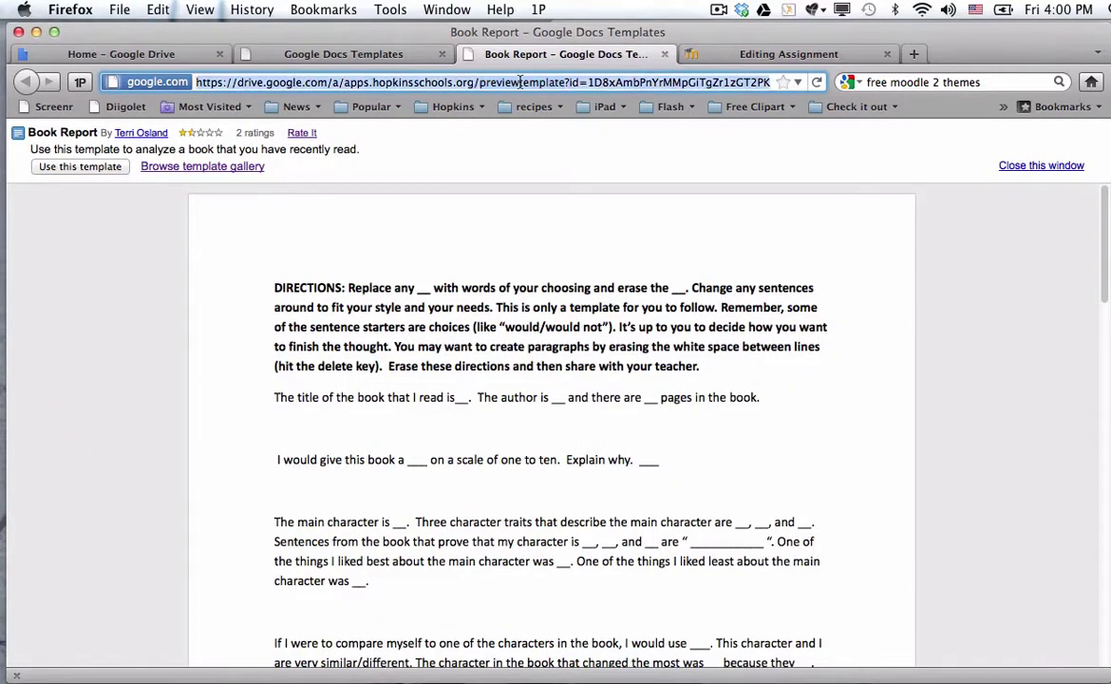
pyautogui.click(768, 53)
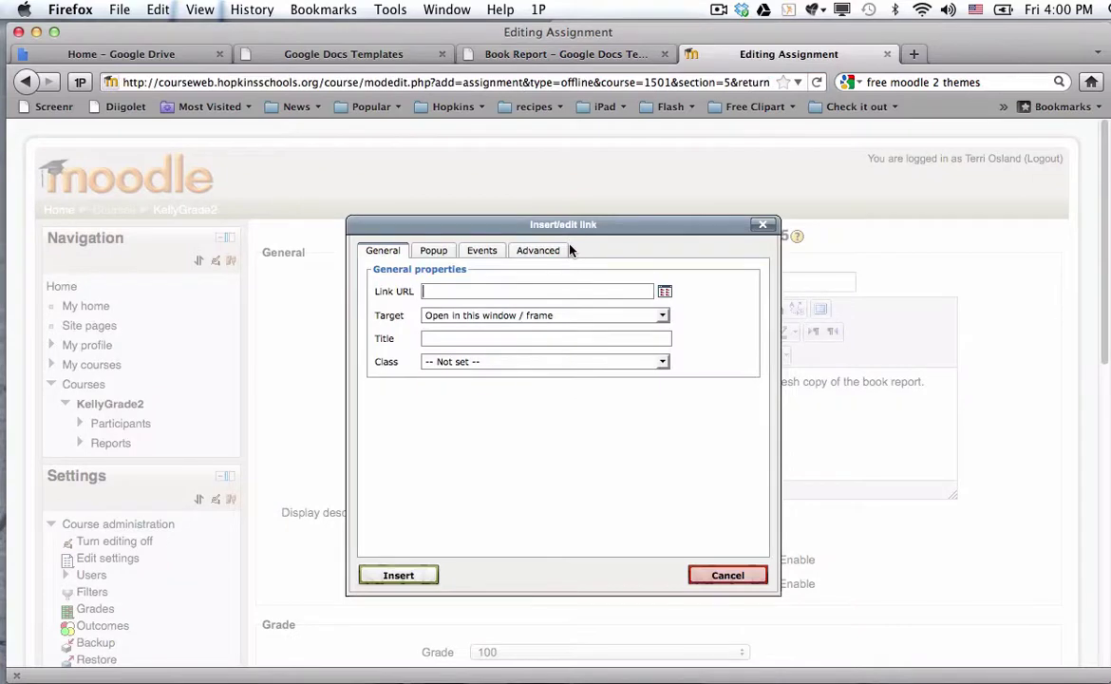
pyautogui.press('super+v')
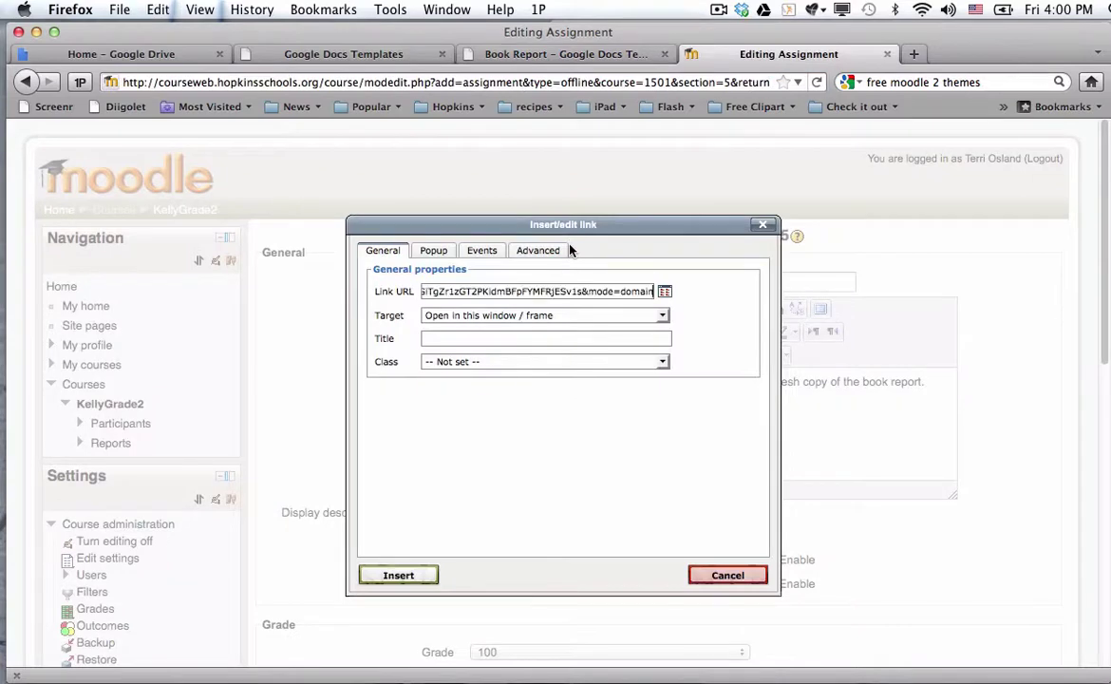
pyautogui.click(554, 315)
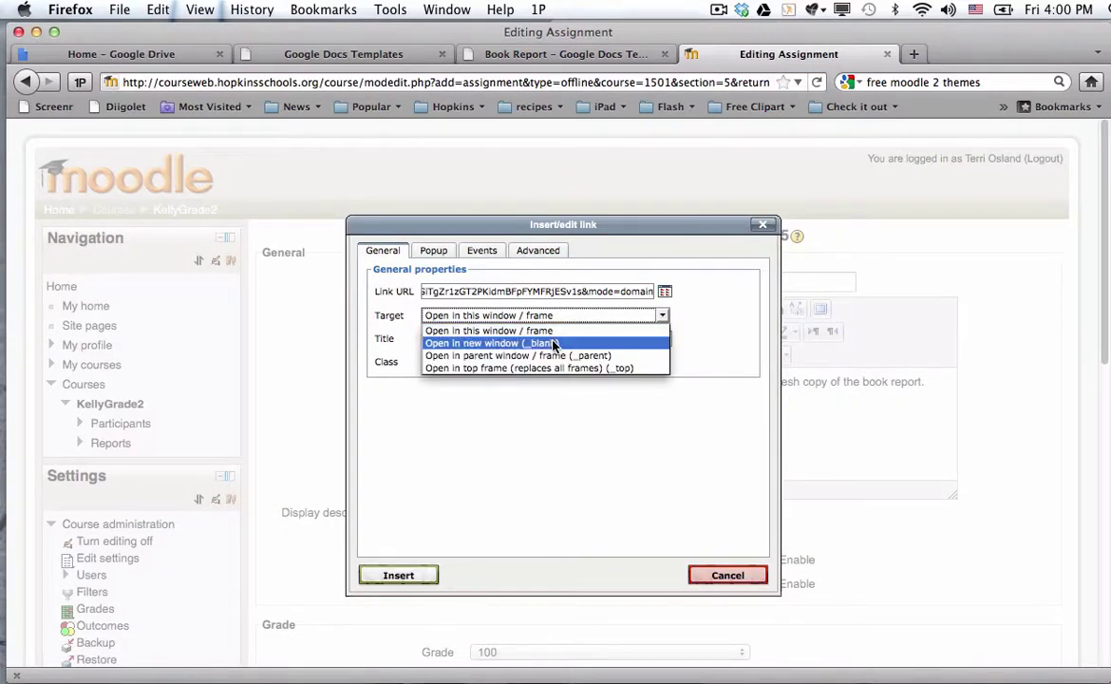
pyautogui.click(554, 344)
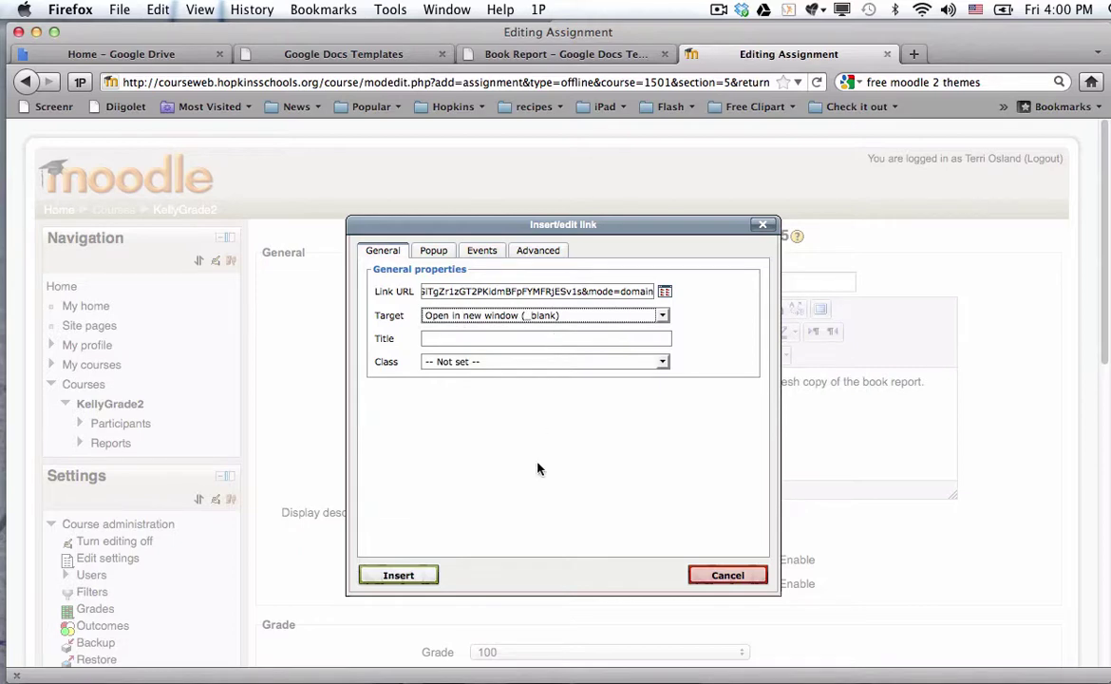
pyautogui.click(419, 581)
# Disable the assignment's available-from date and set its grade to No grade.
pyautogui.scroll(-3, 551, 427)
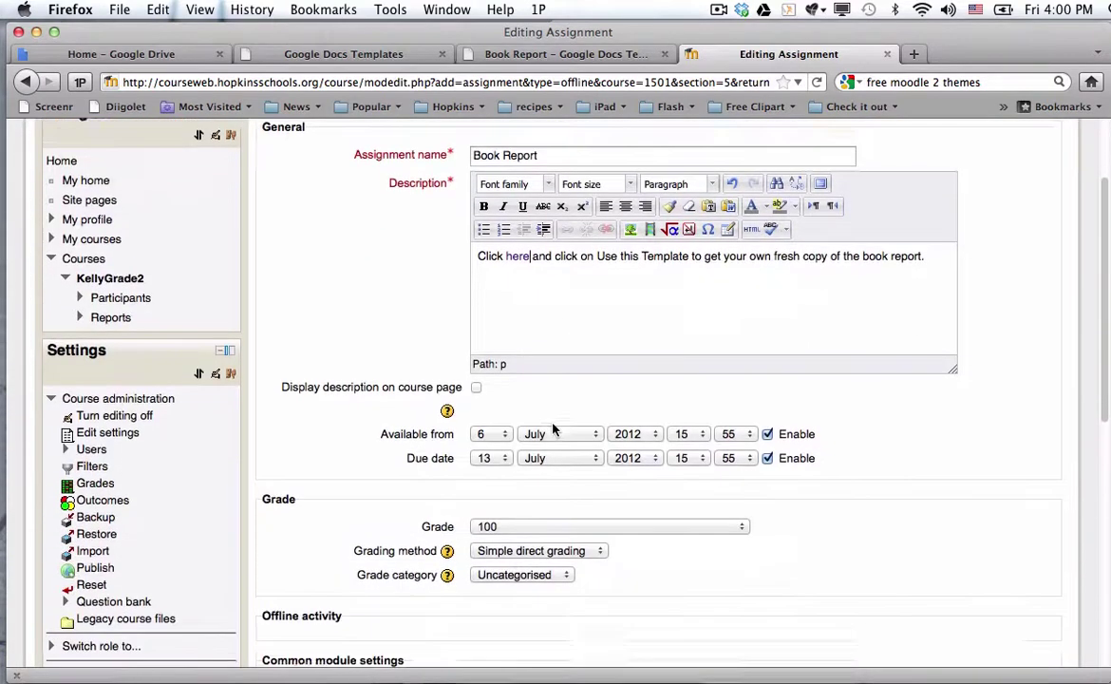
pyautogui.click(768, 428)
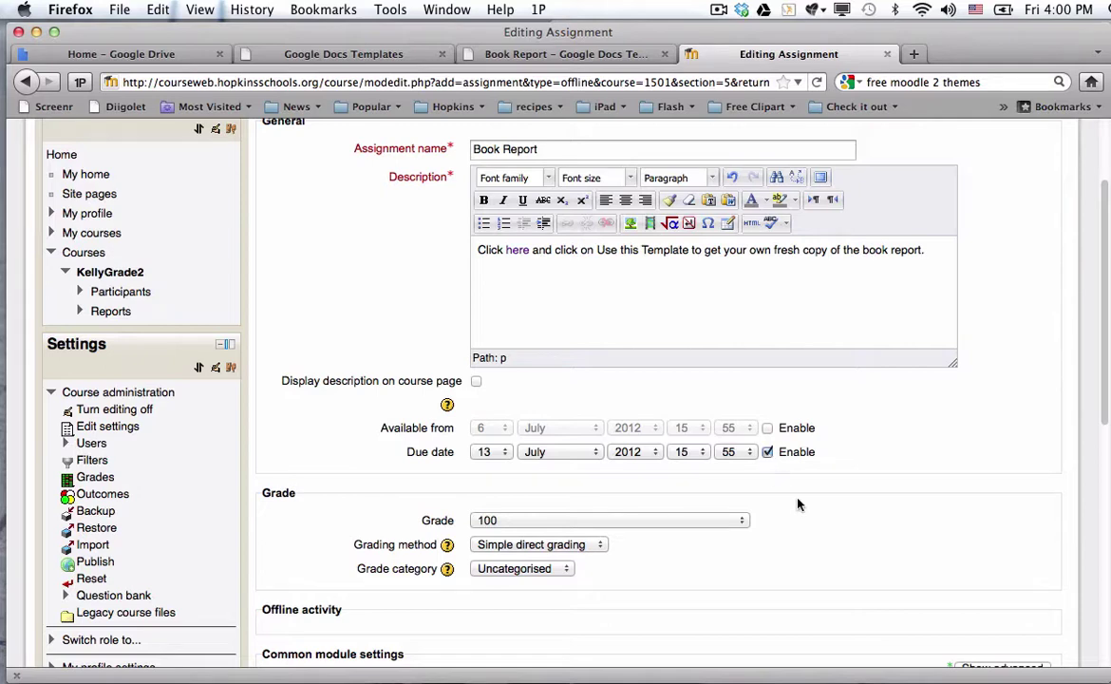
pyautogui.scroll(-3, 768, 455)
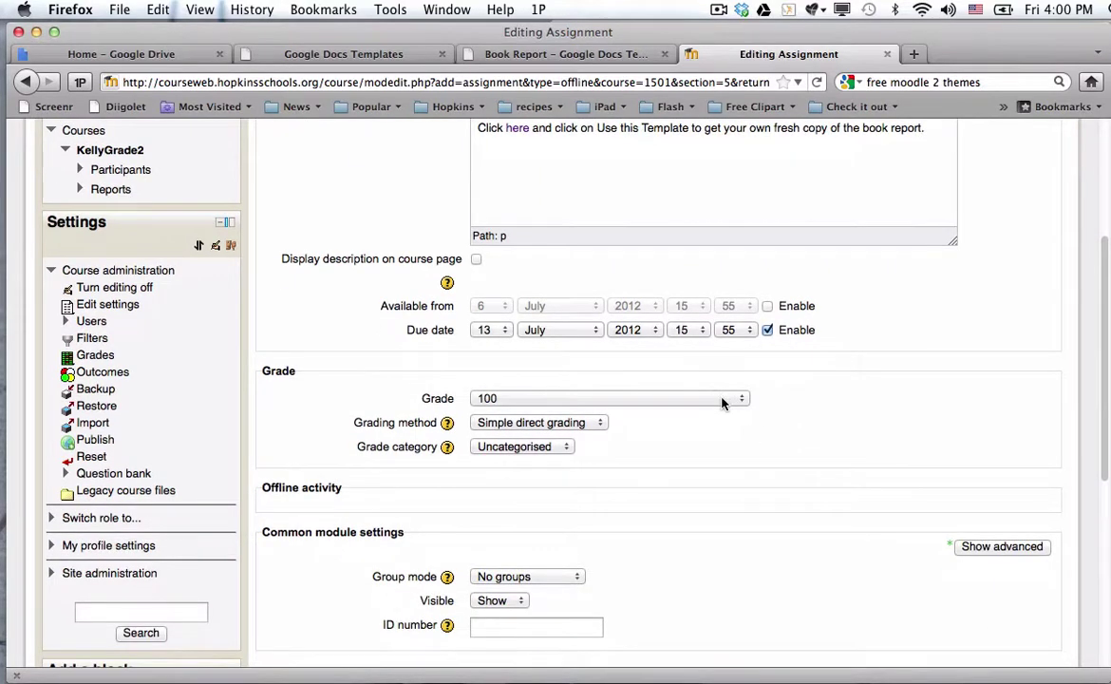
pyautogui.click(727, 399)
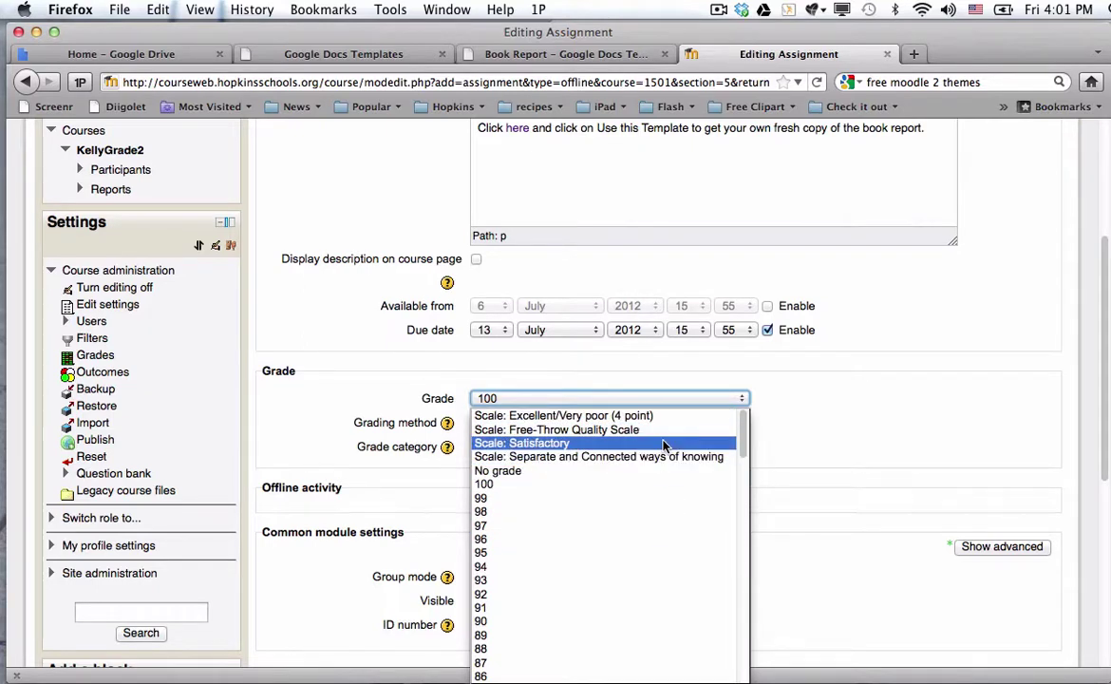
pyautogui.click(636, 472)
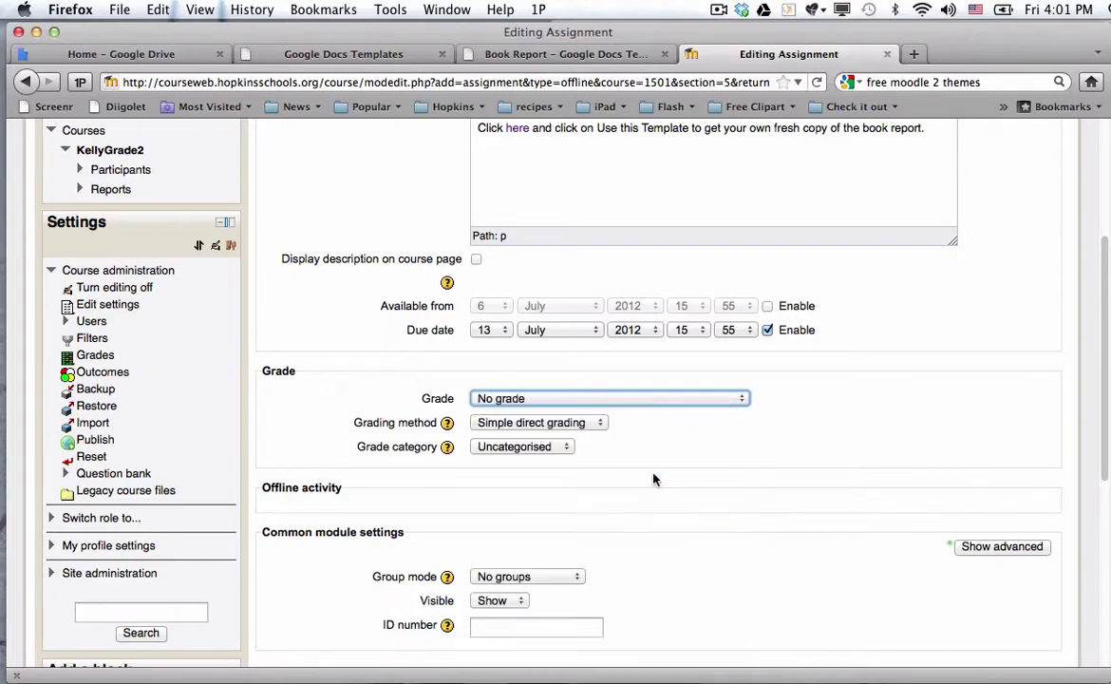
# Save the Book Report assignment and return to the course page.
pyautogui.scroll(-3, 662, 453)
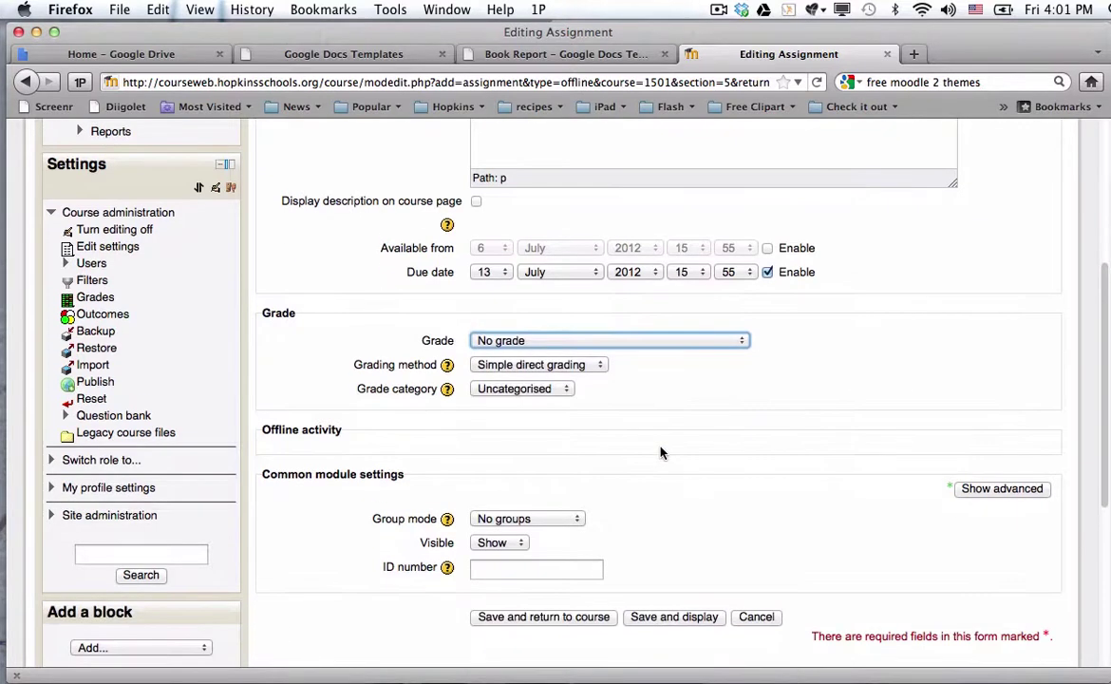
pyautogui.scroll(-4, 662, 439)
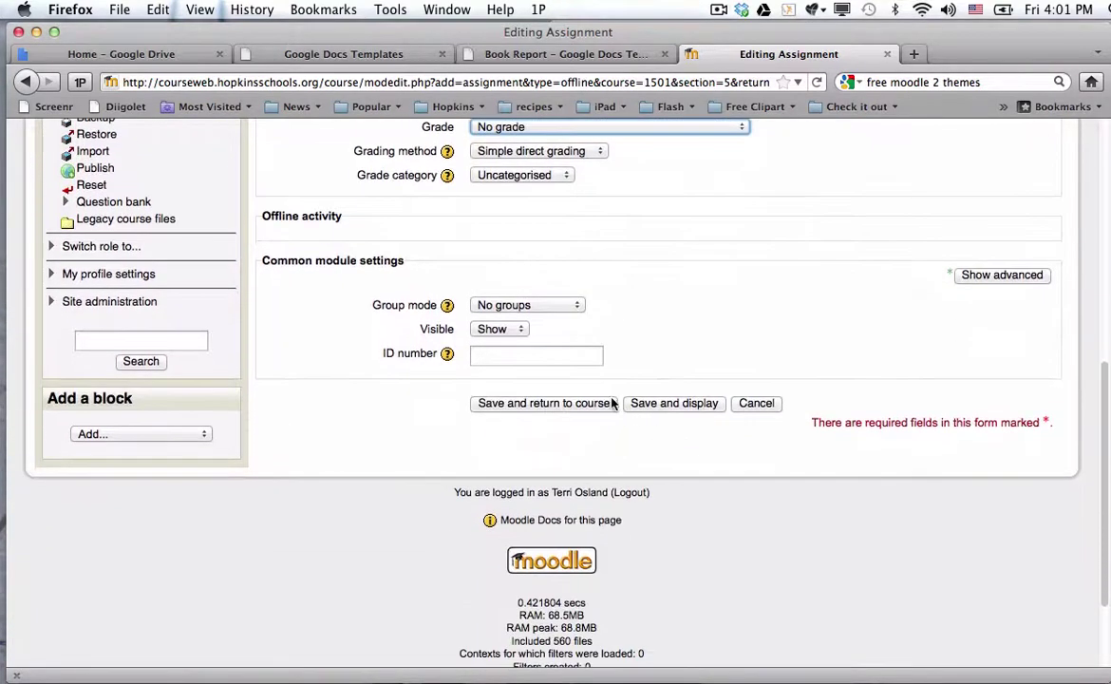
pyautogui.click(606, 405)
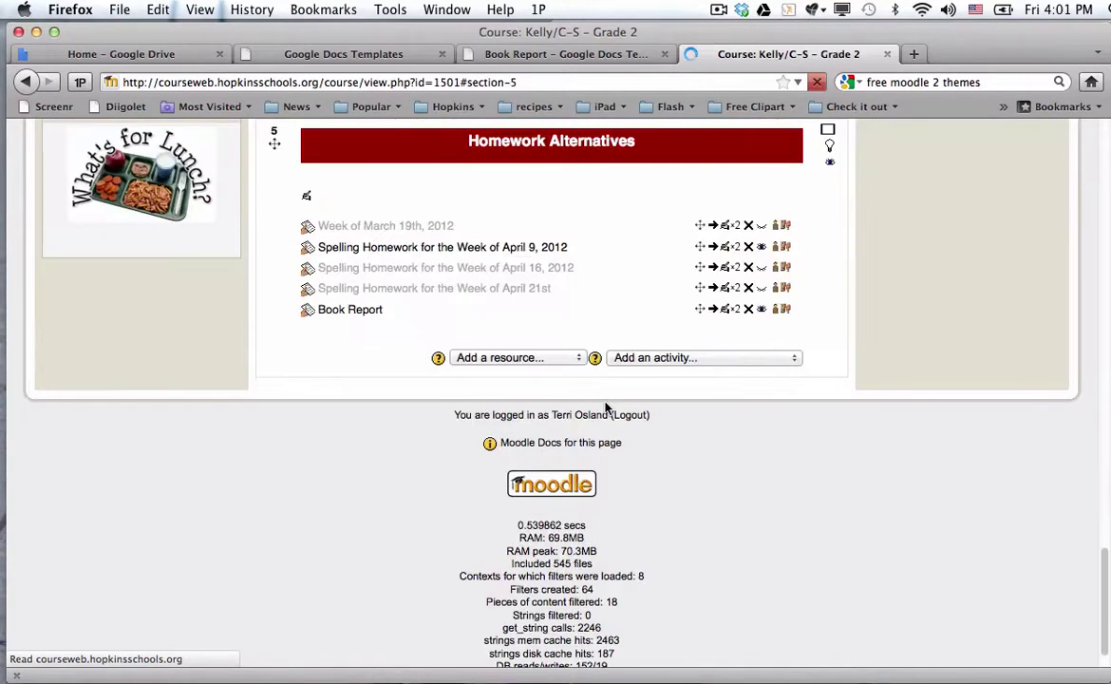
# Switch the course role to Student.
pyautogui.scroll(15, 606, 406)
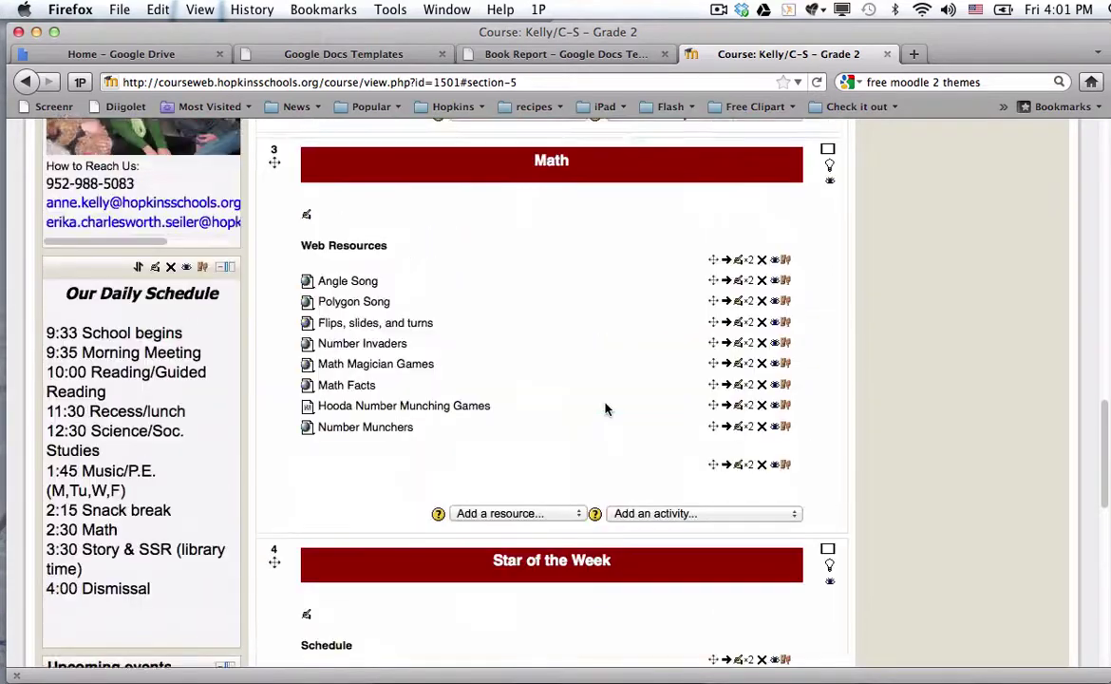
pyautogui.scroll(15, 606, 409)
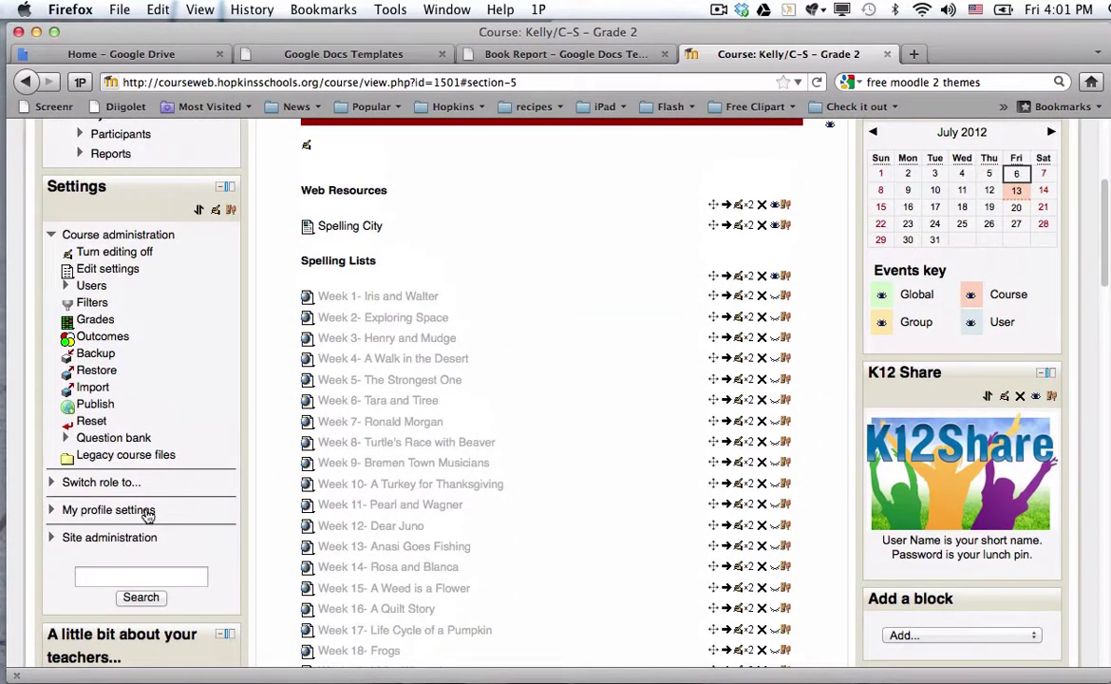
pyautogui.click(124, 483)
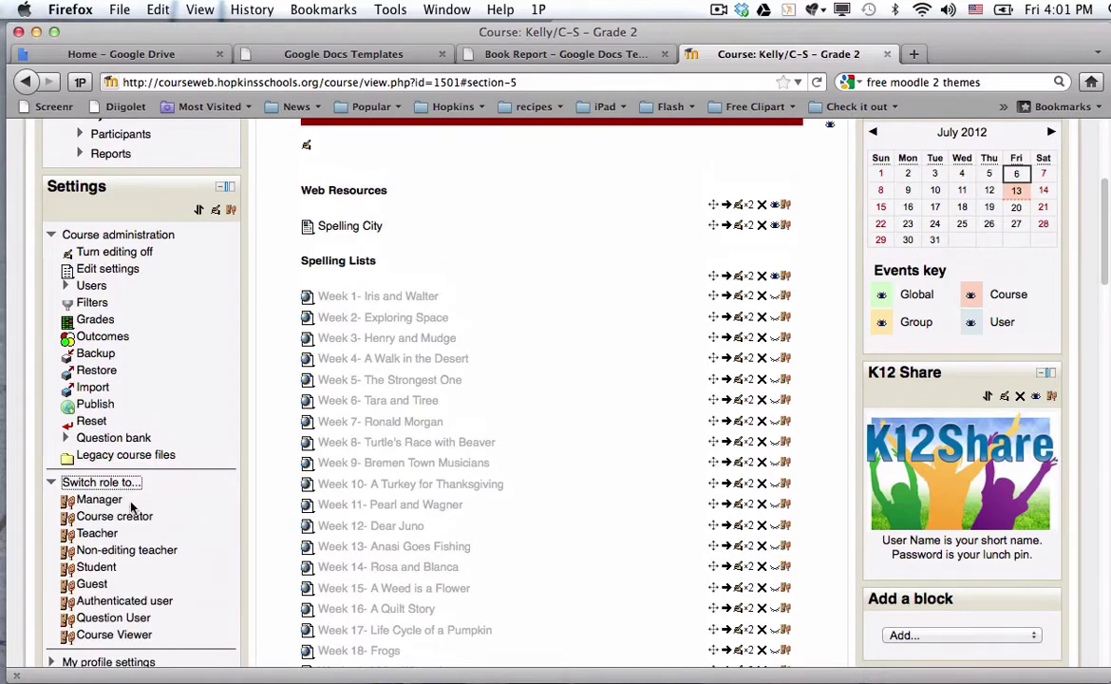
pyautogui.click(95, 567)
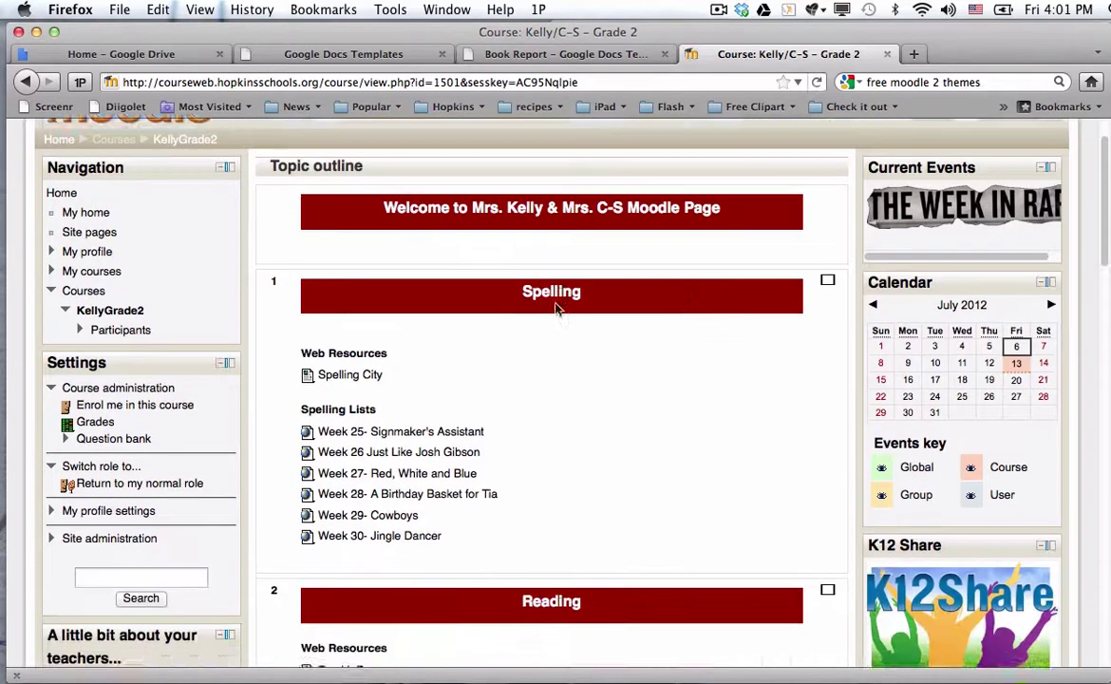
# Open the Book Report assignment in the Homework Alternatives topic as a student.
pyautogui.scroll(-4, 555, 309)
pyautogui.scroll(-10, 555, 308)
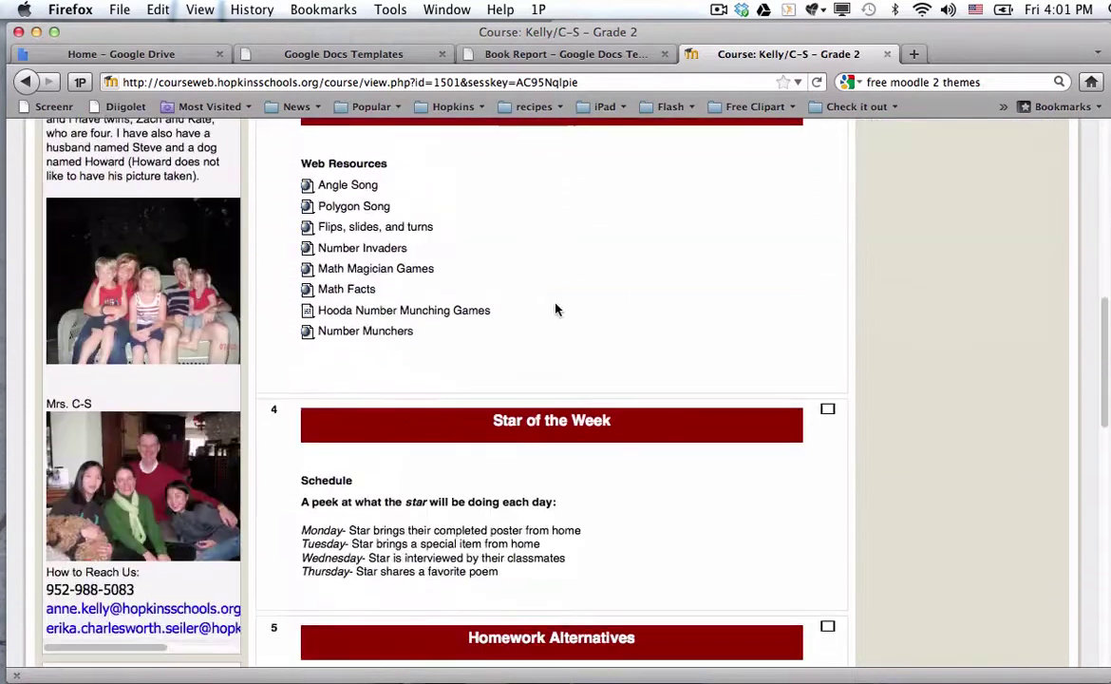
pyautogui.scroll(-3, 555, 309)
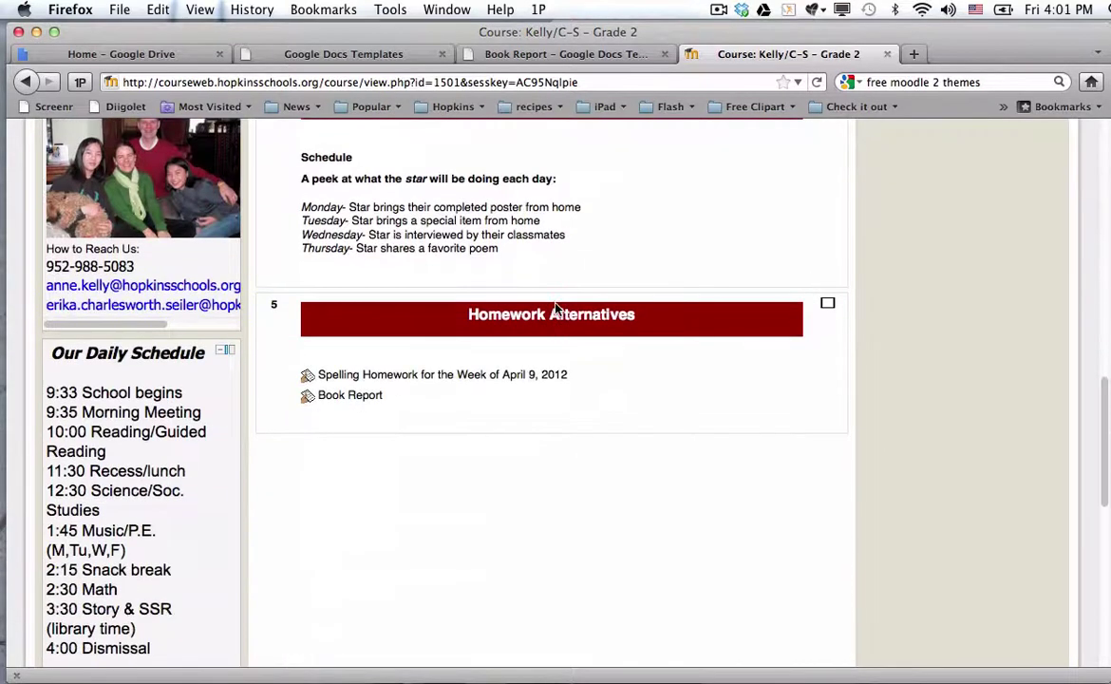
pyautogui.click(352, 396)
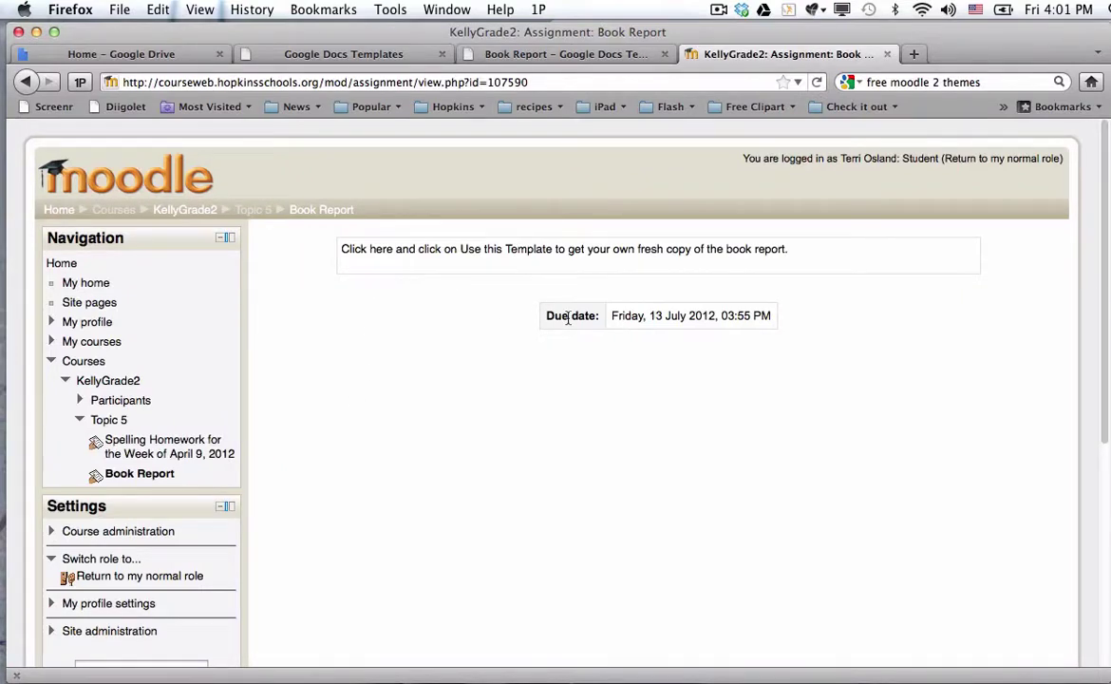
# Follow the assignment's "here" link and create a new copy of the Book Report document from the template.
pyautogui.click(381, 250)
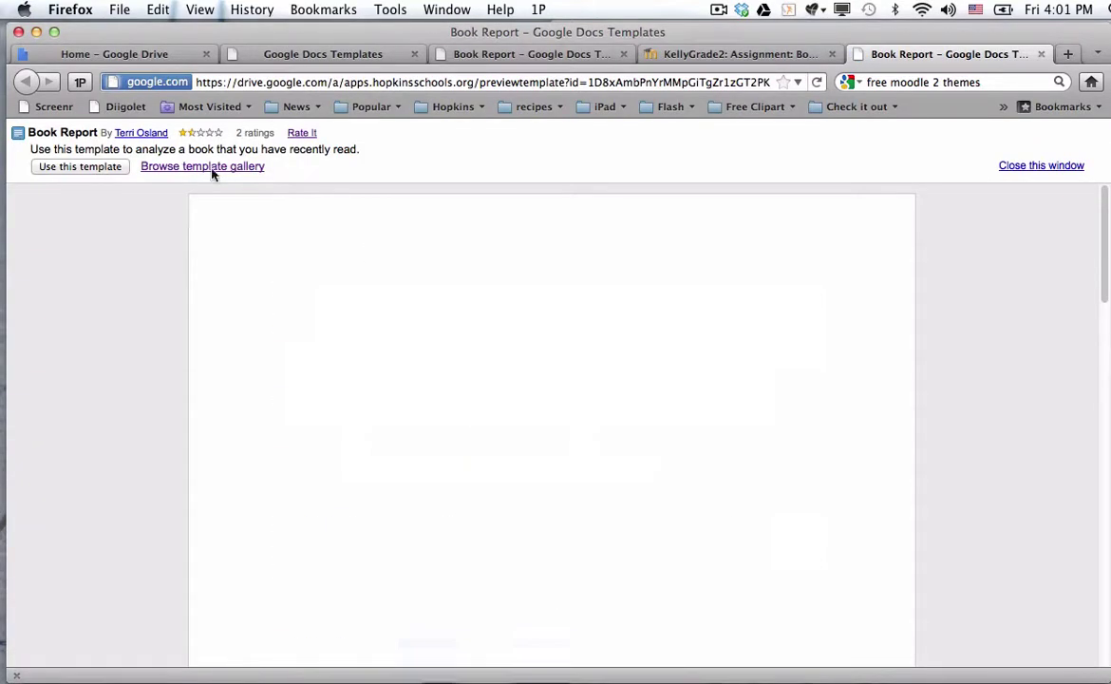
pyautogui.click(114, 168)
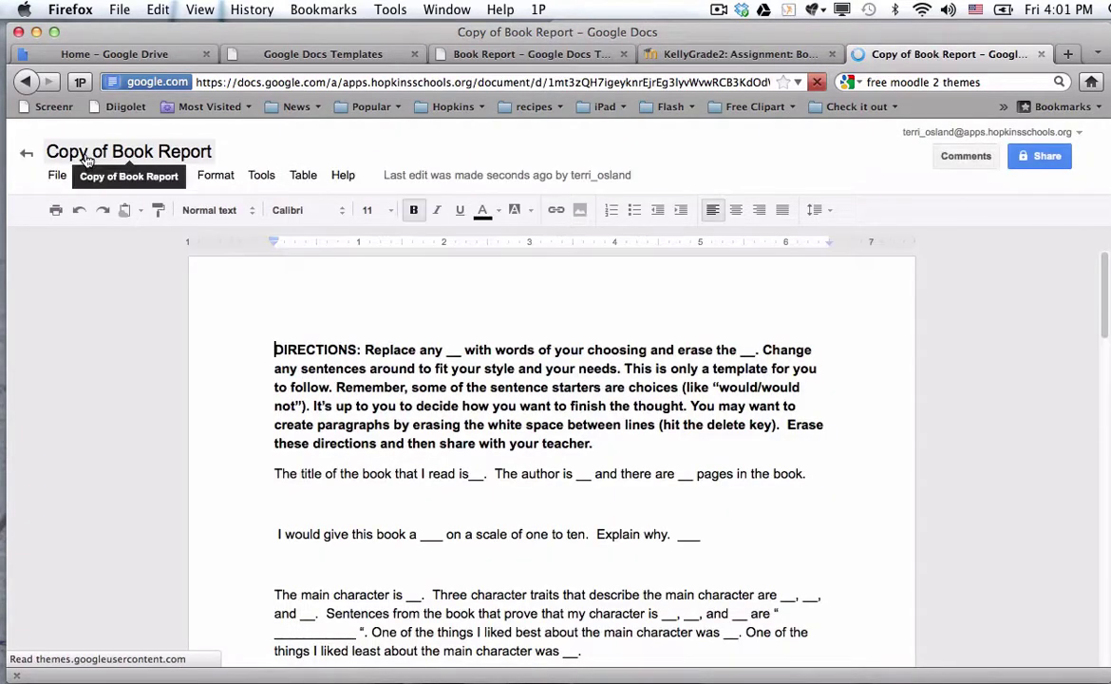
# Rename the copied document by replacing "Copy of" with the student's last name in front of "Book Report".
pyautogui.click(181, 155)
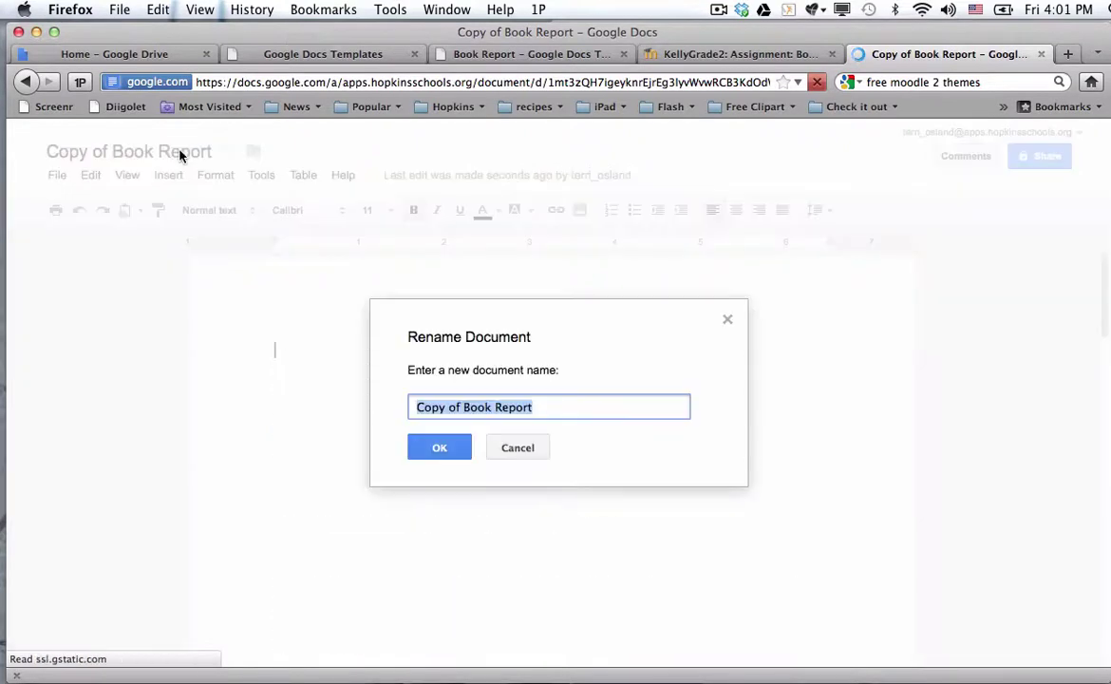
pyautogui.moveTo(459, 406); pyautogui.dragTo(388, 408)
pyautogui.write('Johnson')
pyautogui.click(559, 408)
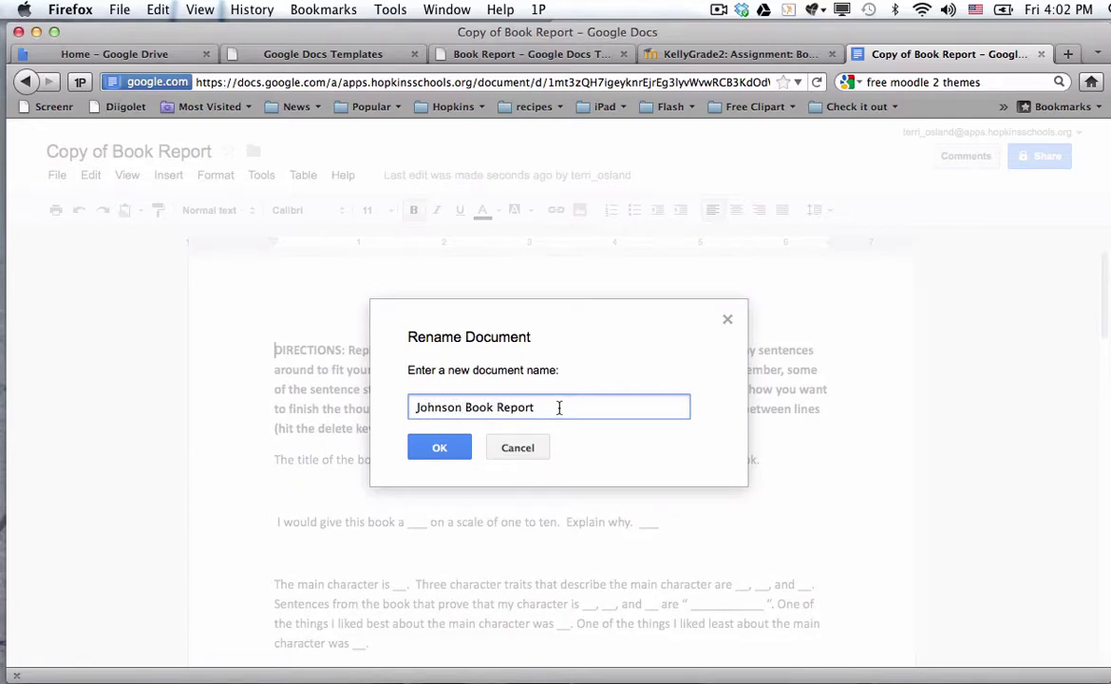
pyautogui.click(440, 447)
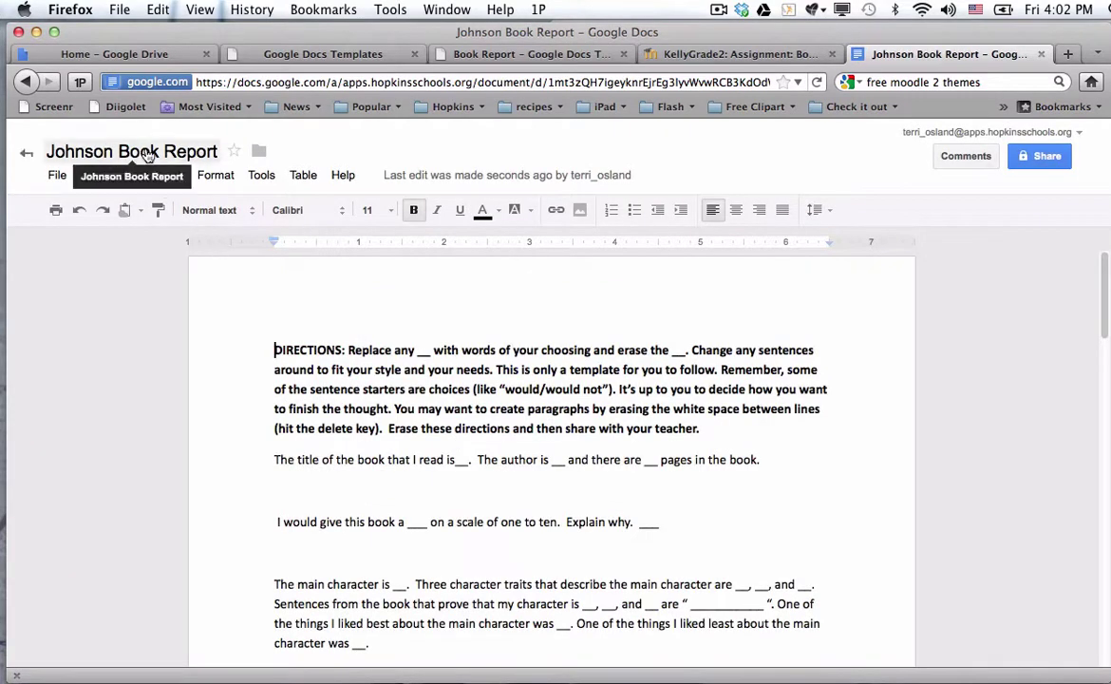
pyautogui.click(1045, 158)
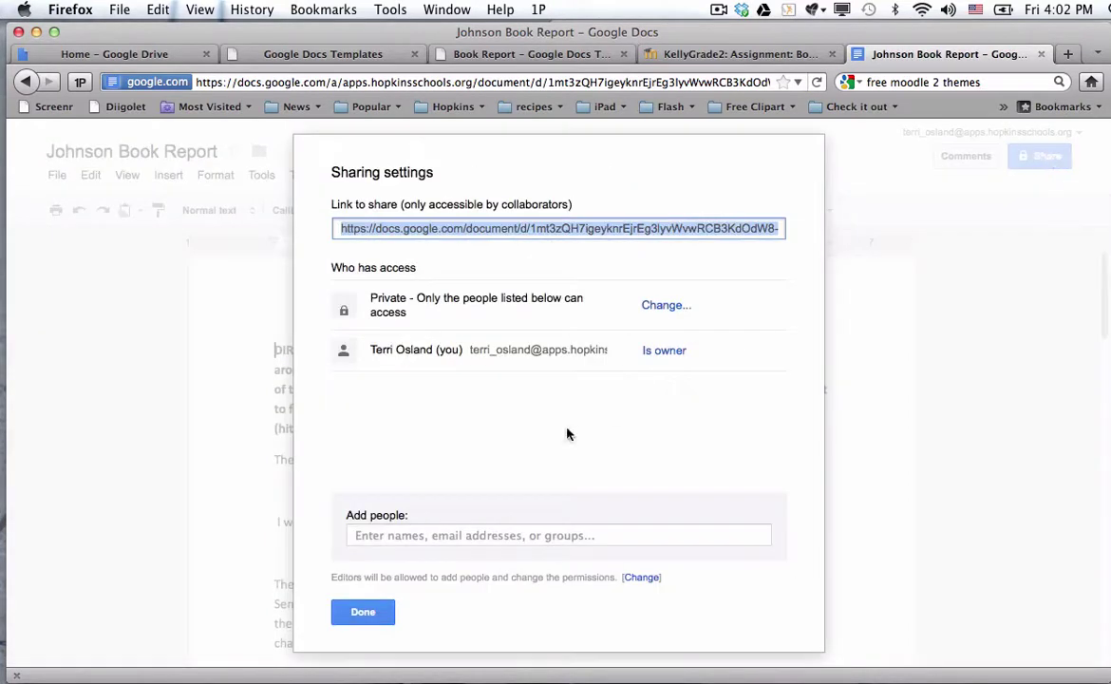
pyautogui.click(493, 535)
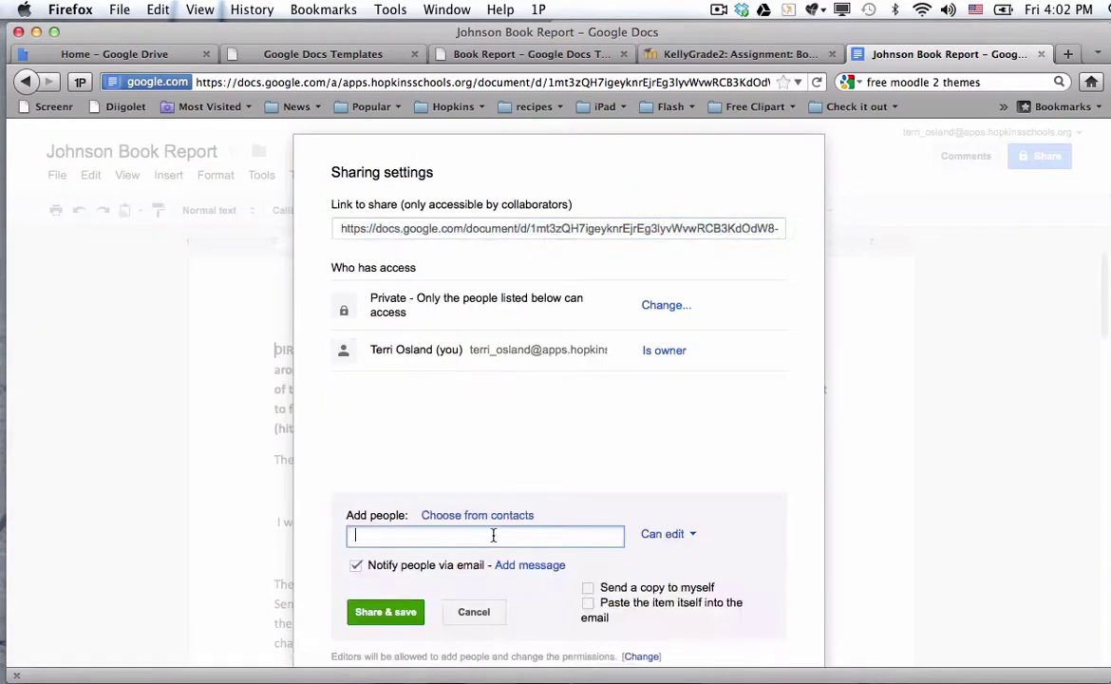
pyautogui.write('anne')
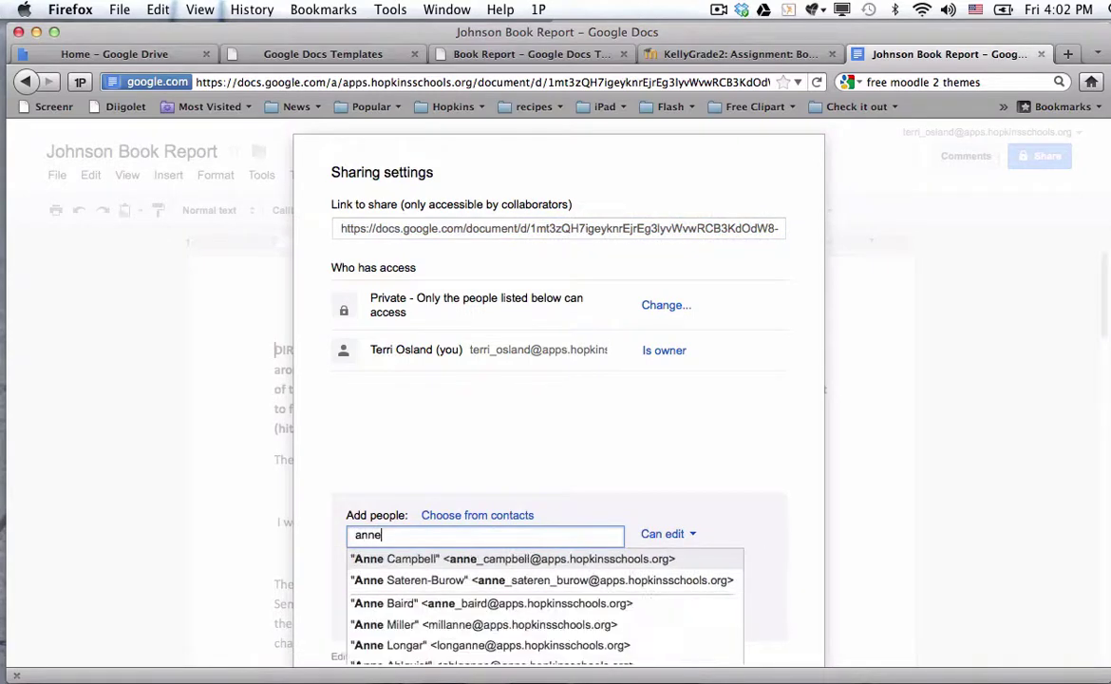
pyautogui.write(' k')
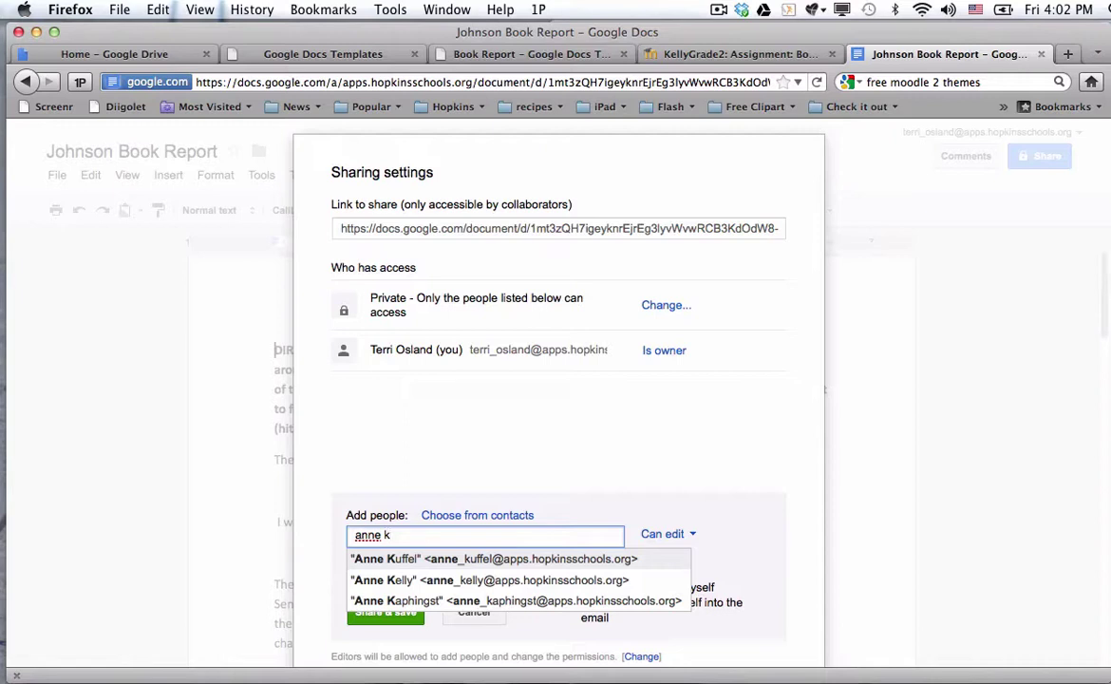
pyautogui.click(498, 580)
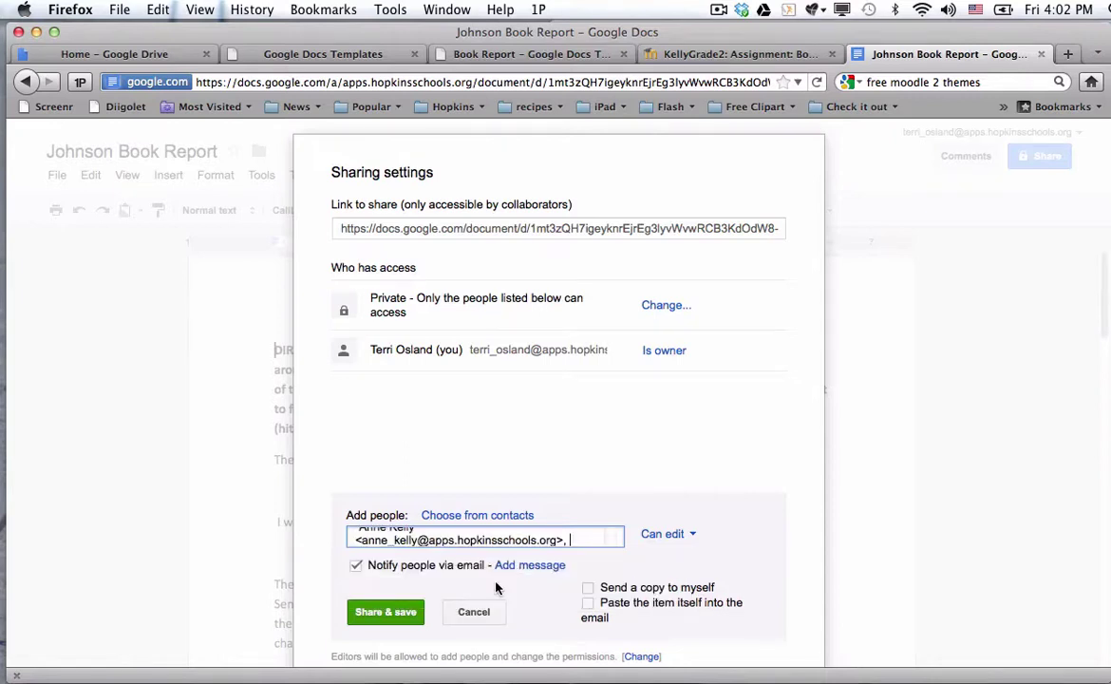
pyautogui.click(355, 566)
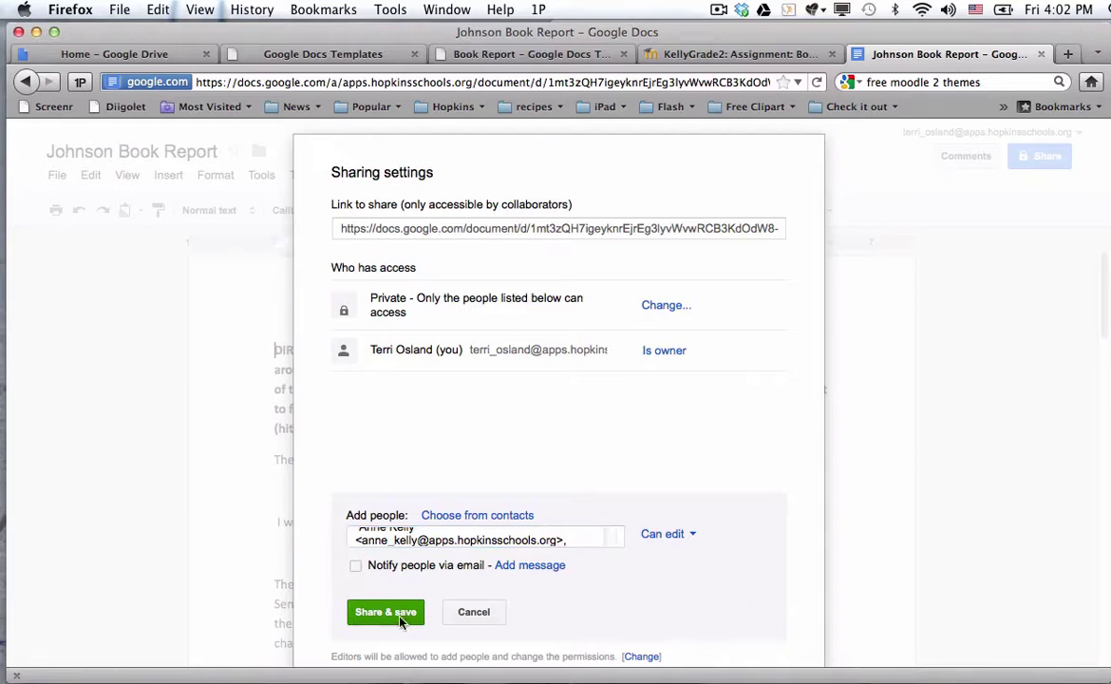
pyautogui.click(355, 565)
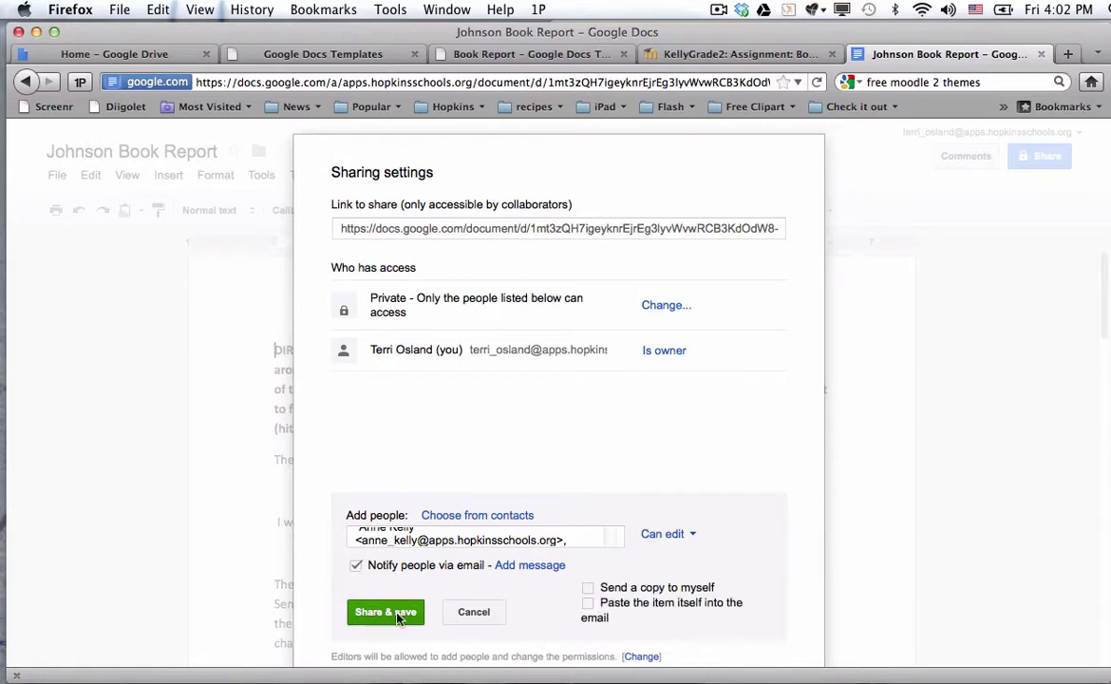
pyautogui.click(466, 614)
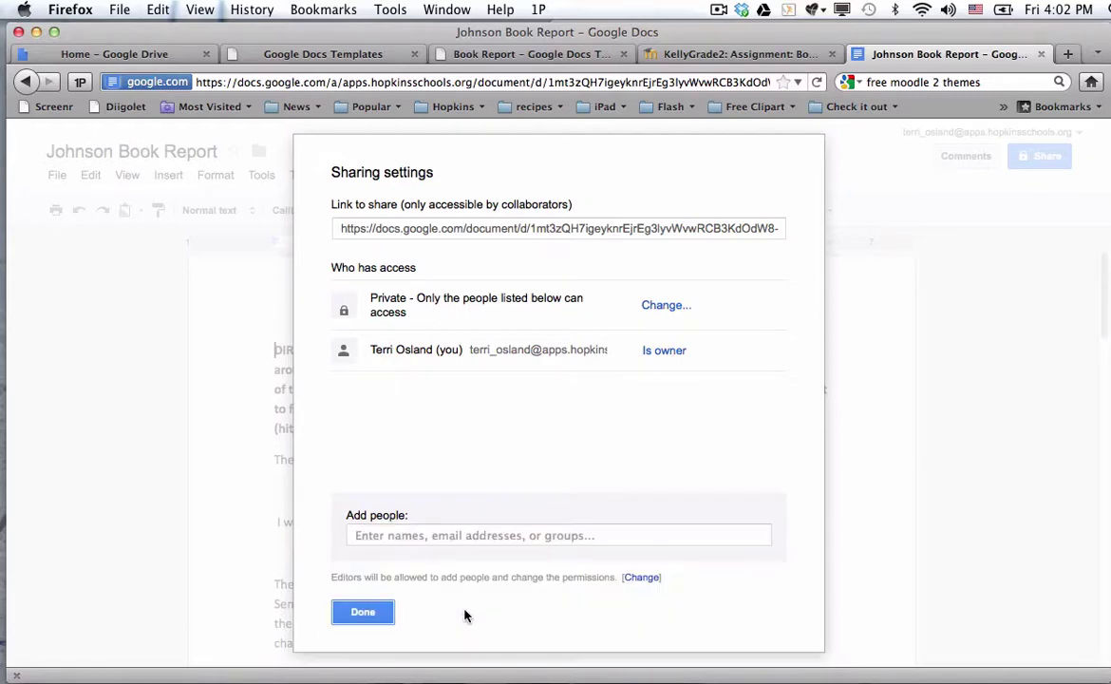
pyautogui.click(361, 609)
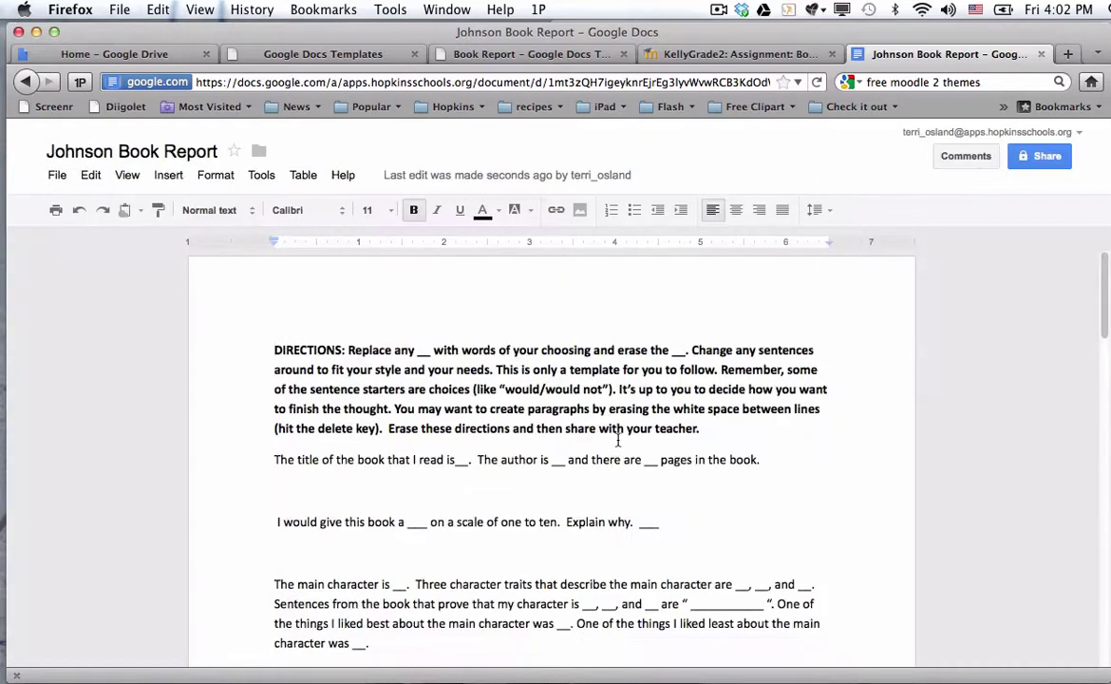